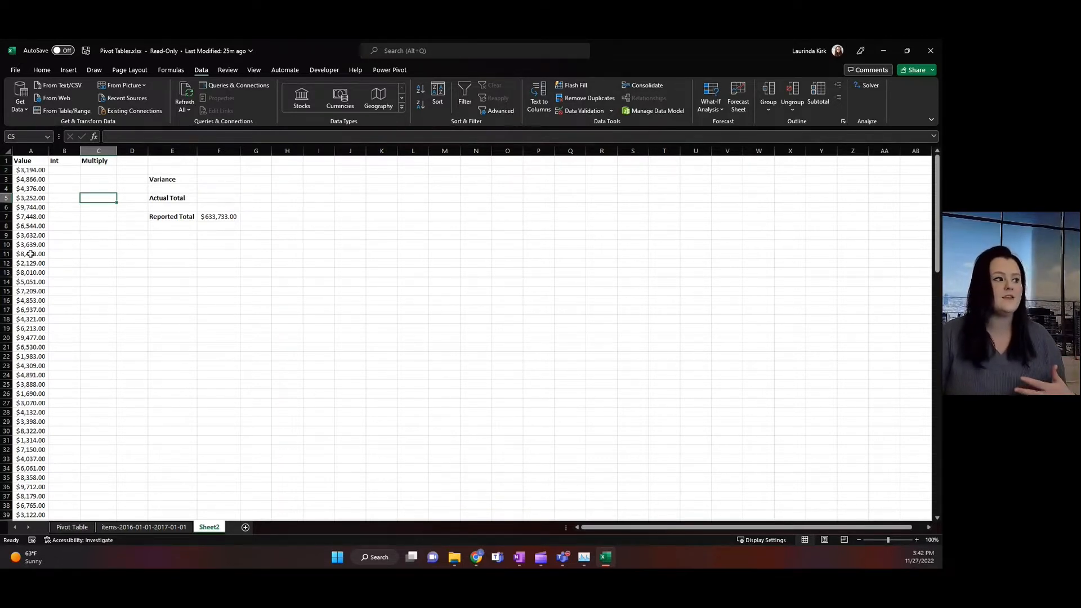
# - Examine the Value column's entries down to row 119 and compare their sum with the Reported Total
pyautogui.click(31, 254)
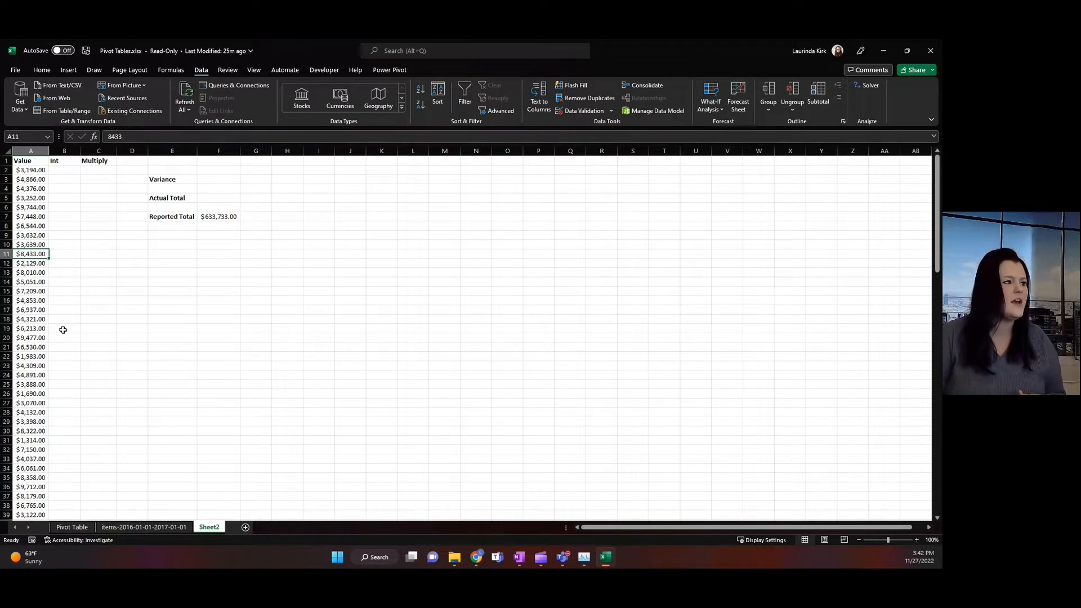
pyautogui.click(28, 181)
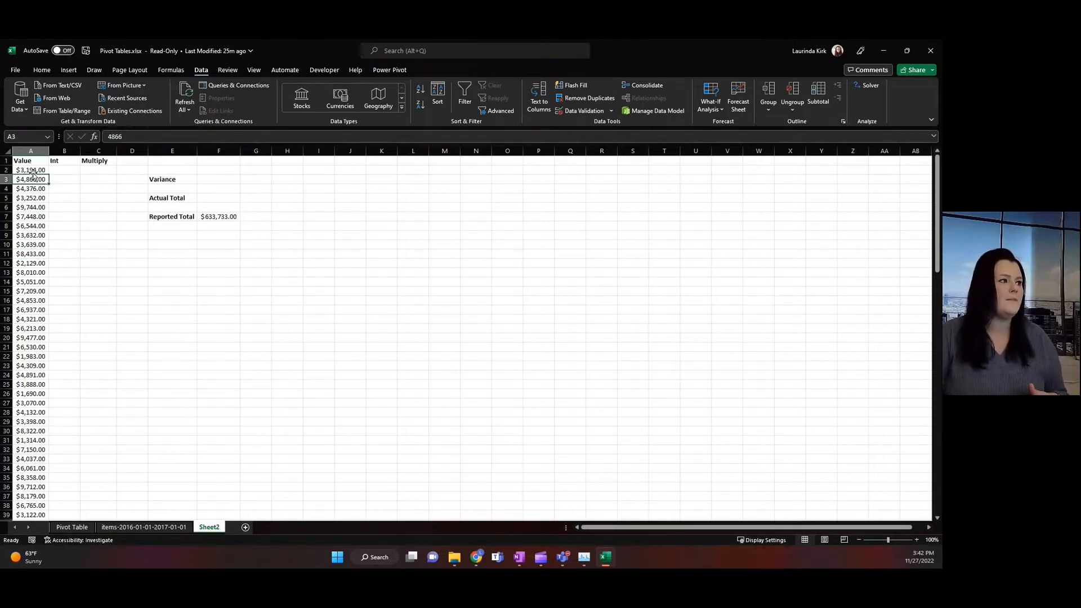
pyautogui.click(33, 171)
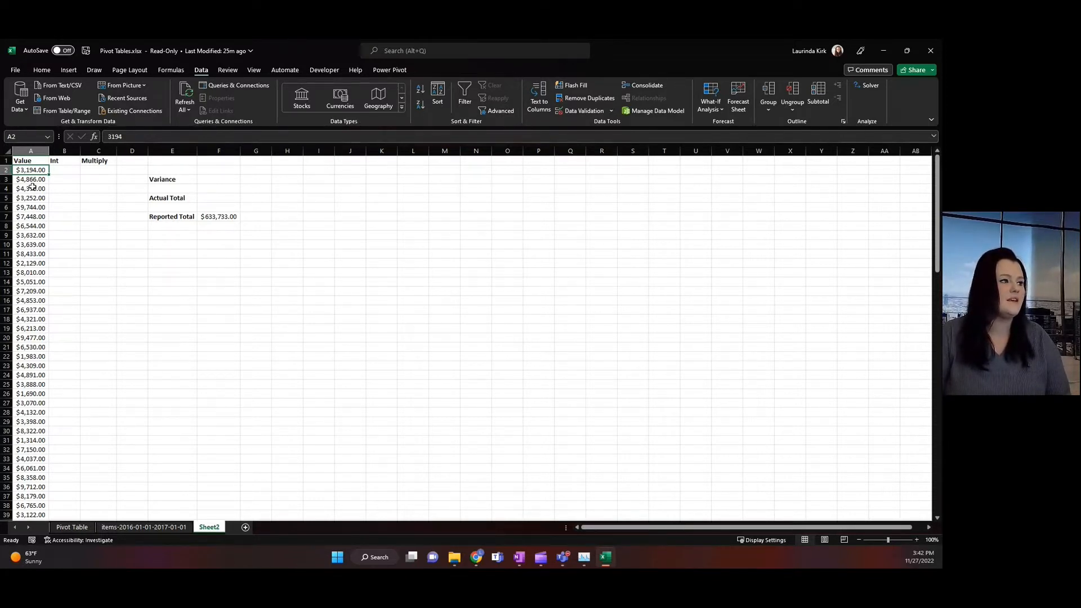
pyautogui.moveTo(29, 189); pyautogui.dragTo(29, 301)
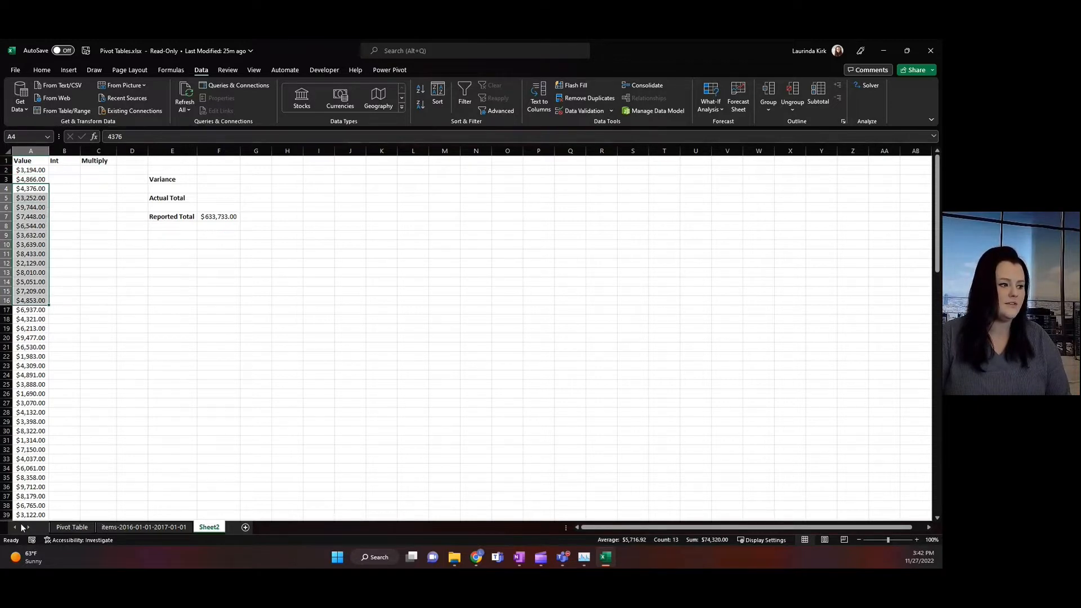
pyautogui.click(218, 217)
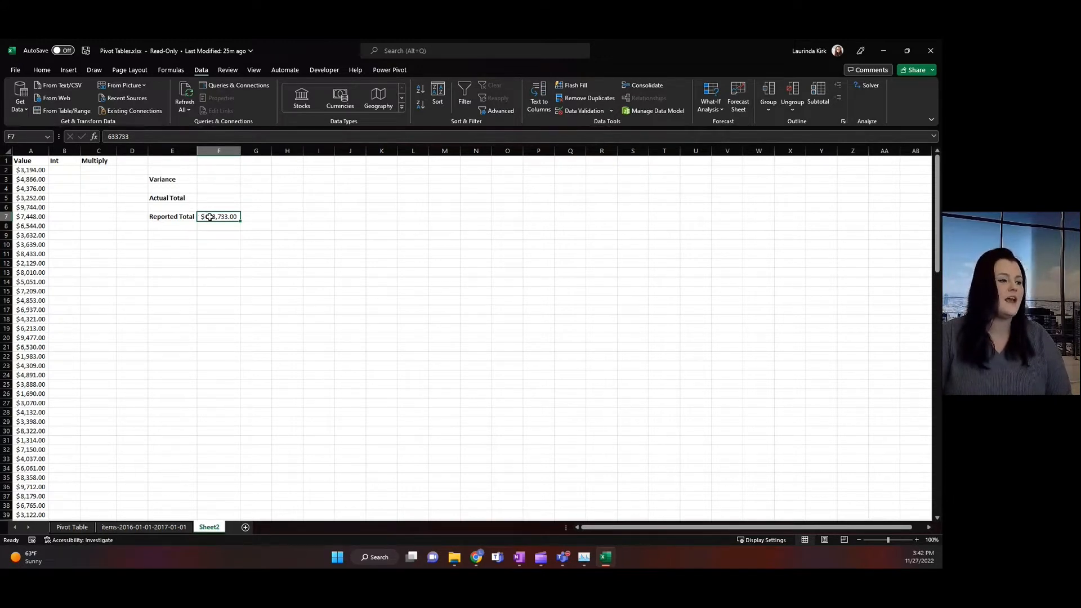
pyautogui.click(73, 182)
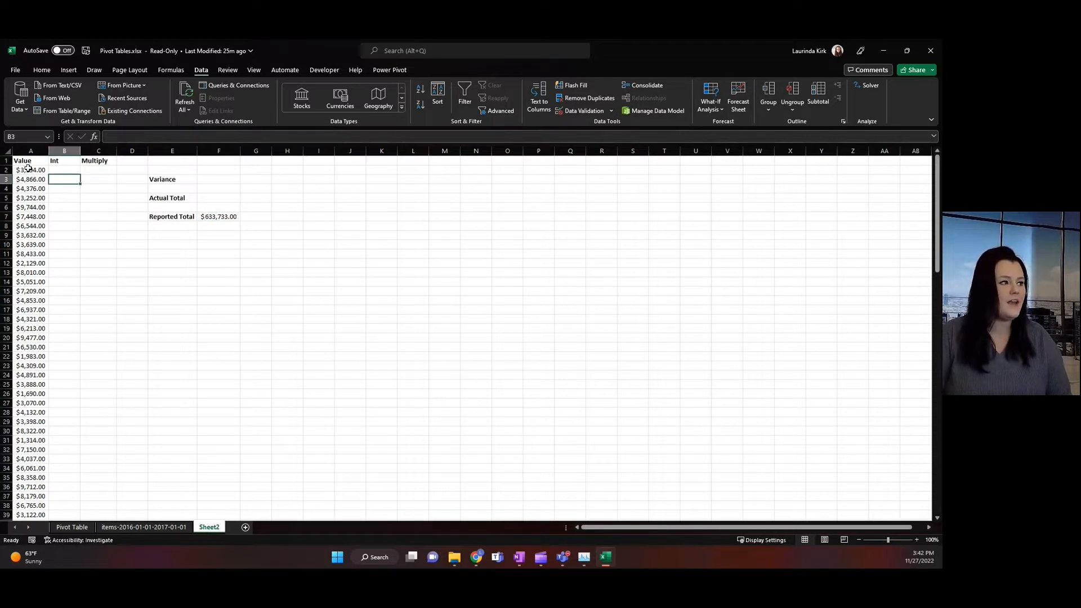
pyautogui.click(28, 169)
pyautogui.hotkey('ctrl', 'shift', 'Down')
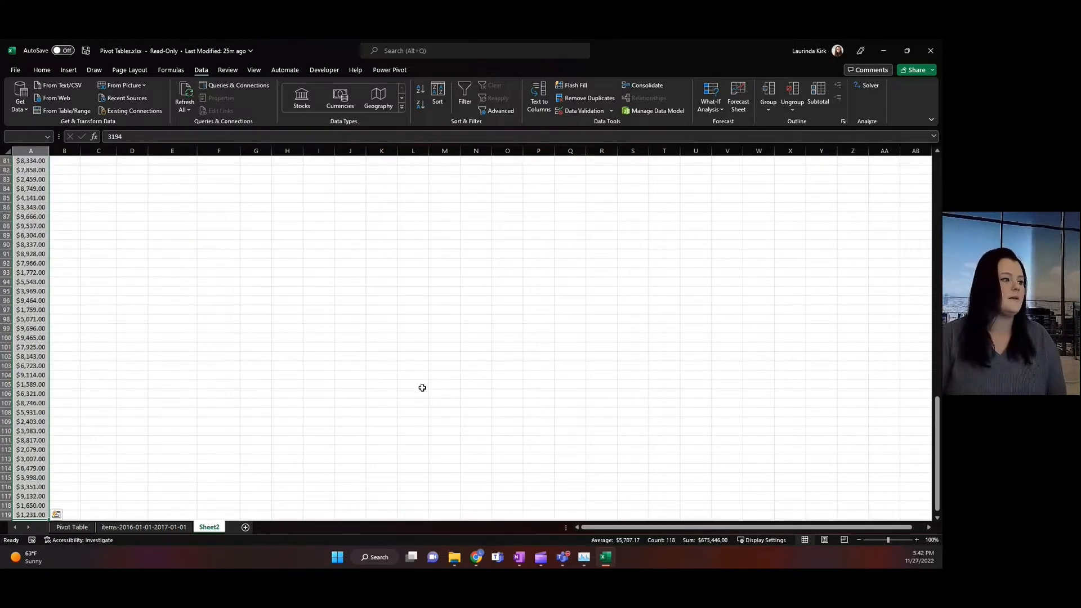
pyautogui.scroll(-2, 79, 398)
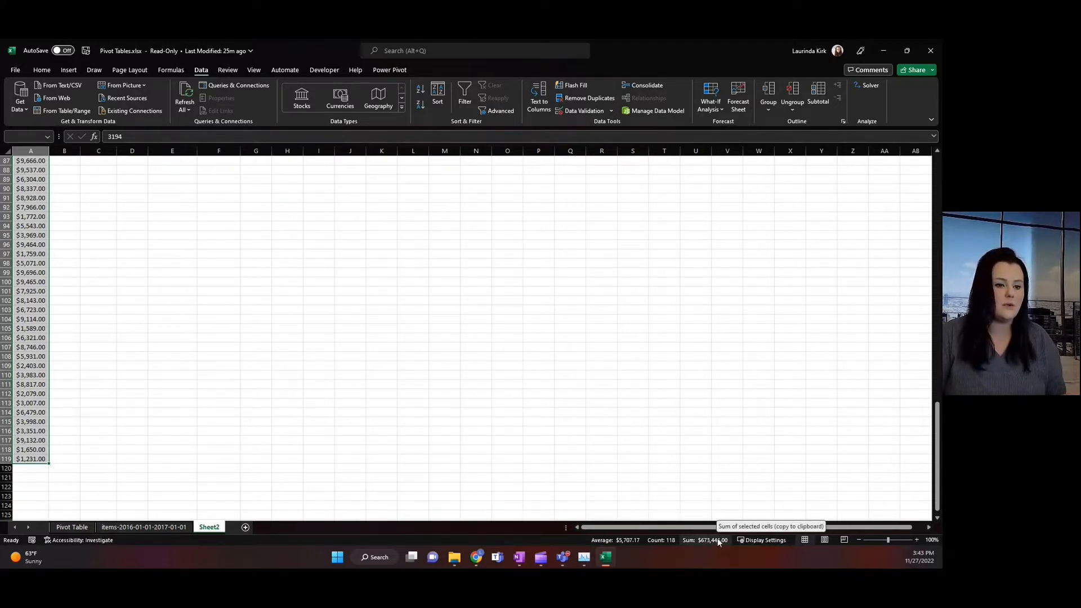
pyautogui.scroll(20, 189, 357)
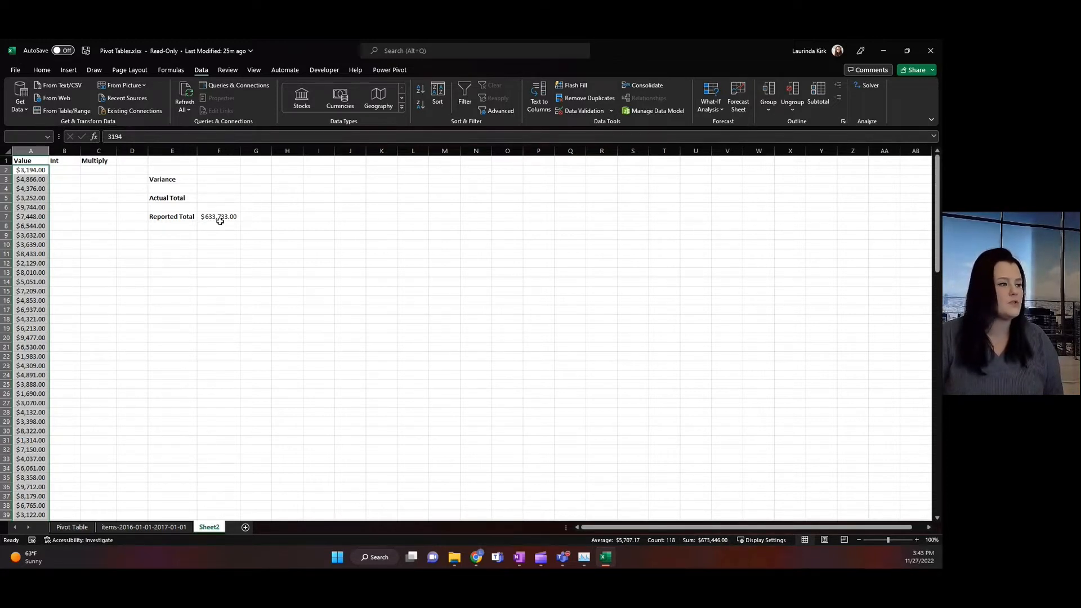
# - Fill the Int column with the value 1 for every row from B2 to B119
pyautogui.click(62, 168)
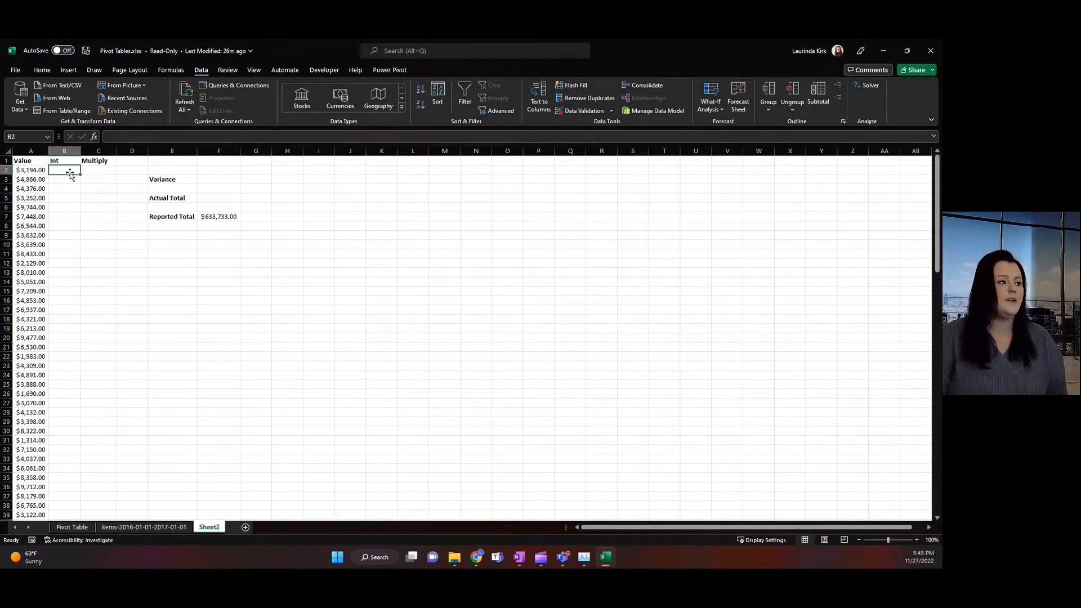
pyautogui.write('1')
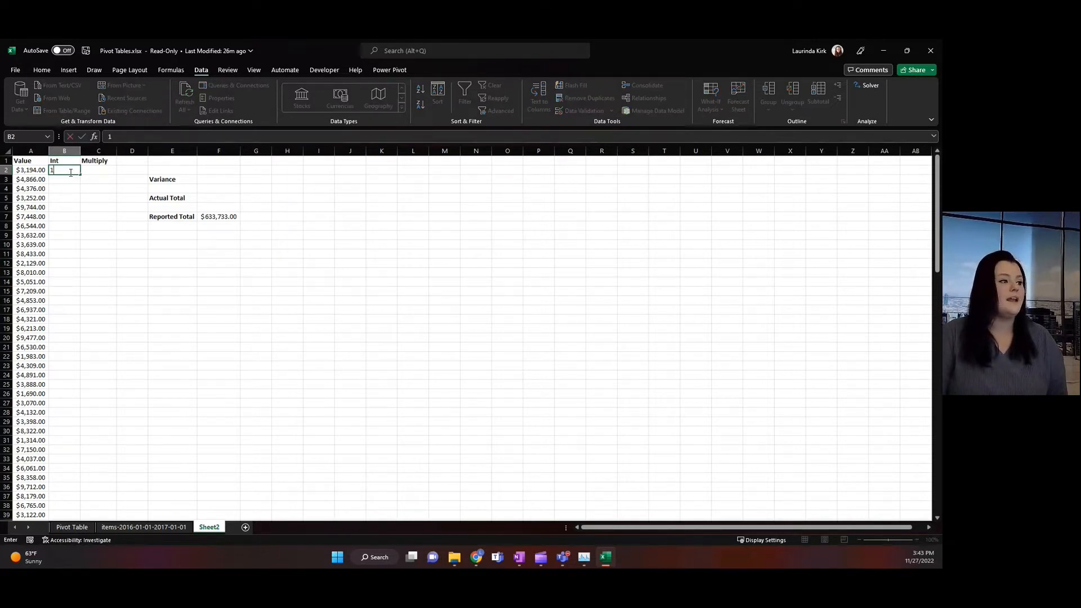
pyautogui.press('Return')
pyautogui.write('1')
pyautogui.press('Return')
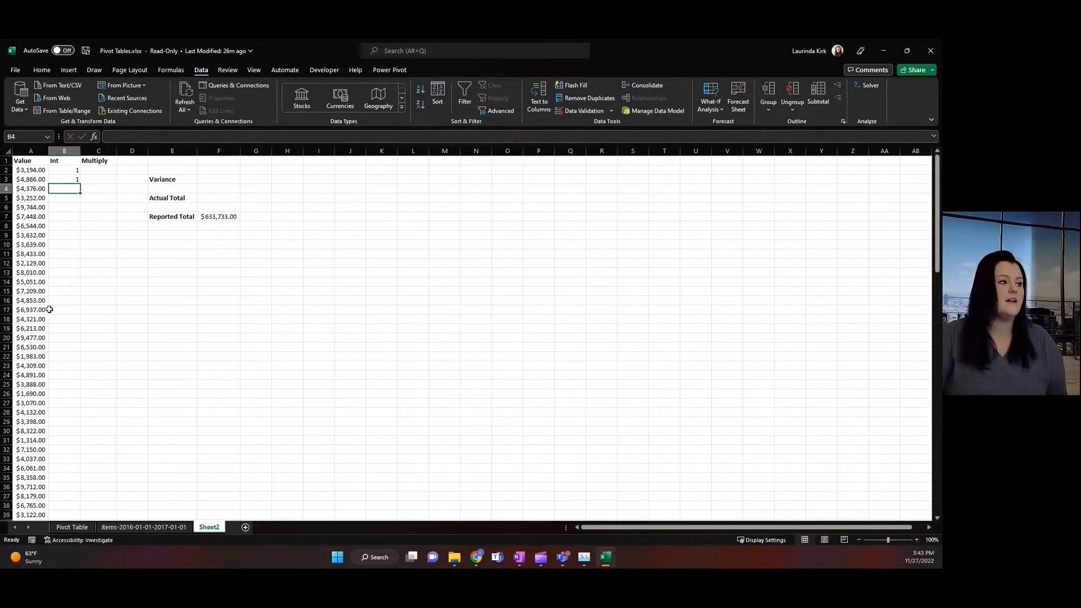
pyautogui.moveTo(69, 167); pyautogui.dragTo(73, 177)
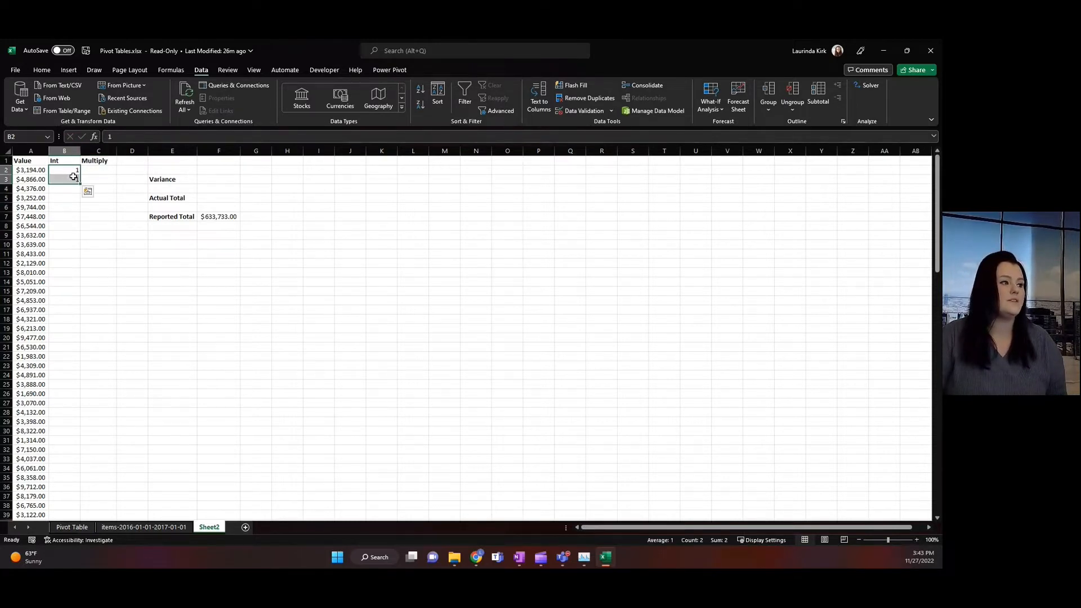
pyautogui.doubleClick(79, 182)
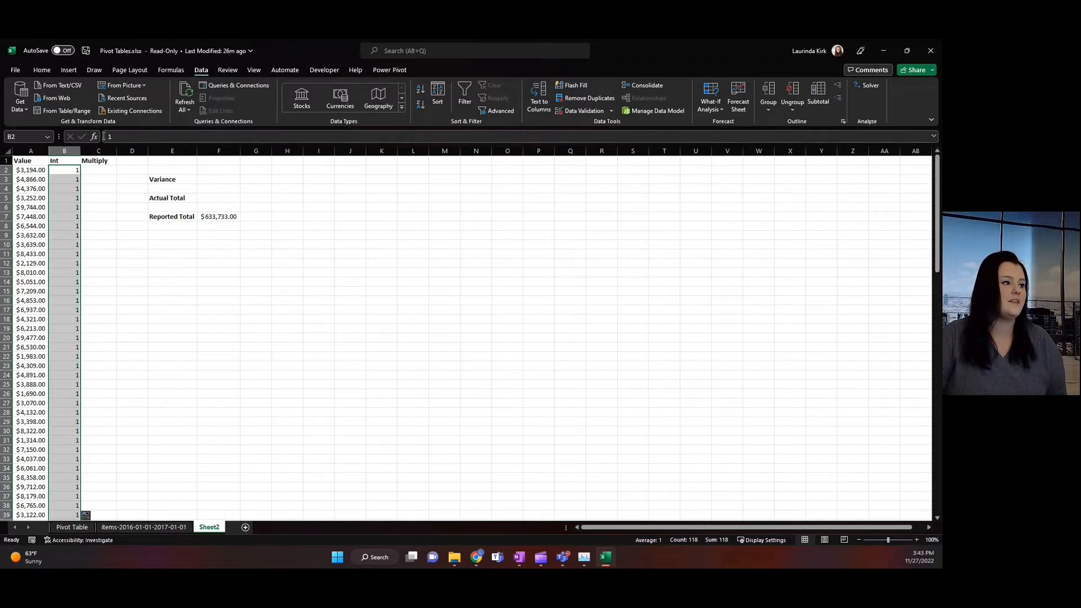
# - Enter the formula =A2*B2 in cell C2 under Multiply to multiply the value by its Int
pyautogui.click(97, 172)
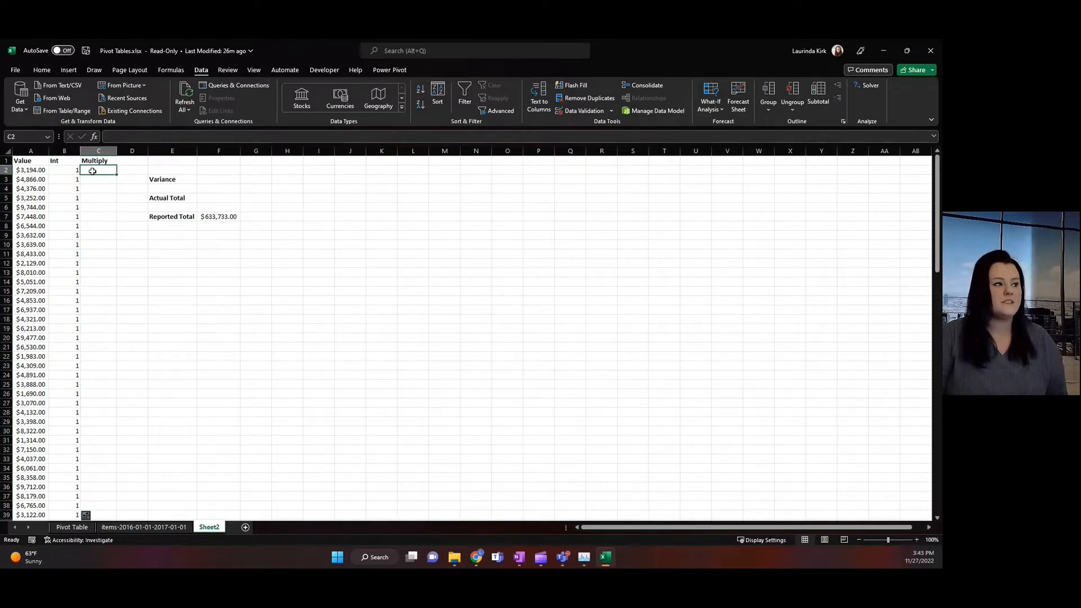
pyautogui.click(29, 172)
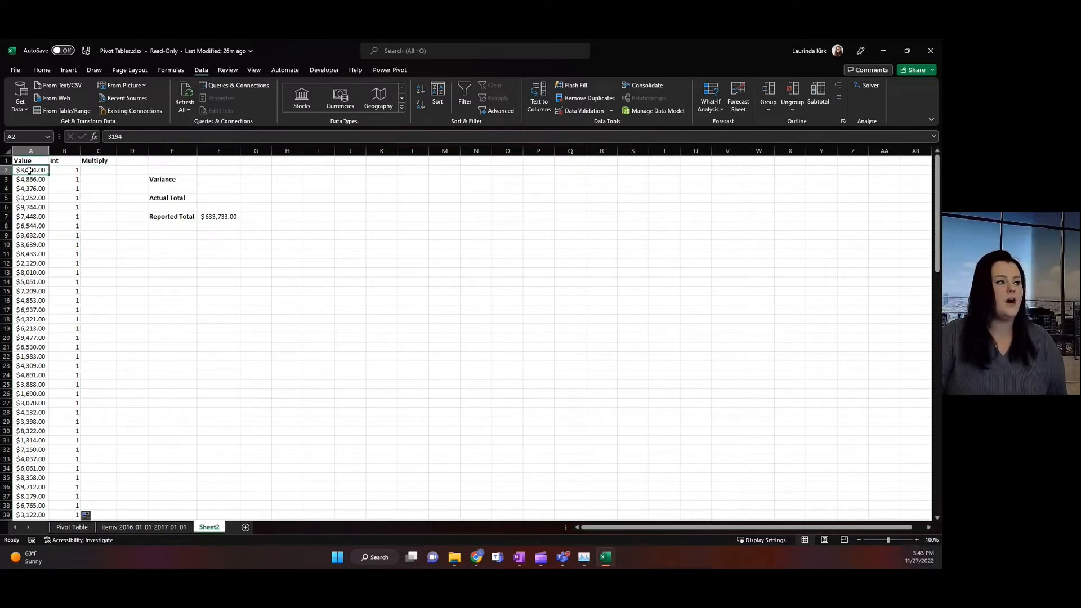
pyautogui.click(62, 170)
pyautogui.click(98, 174)
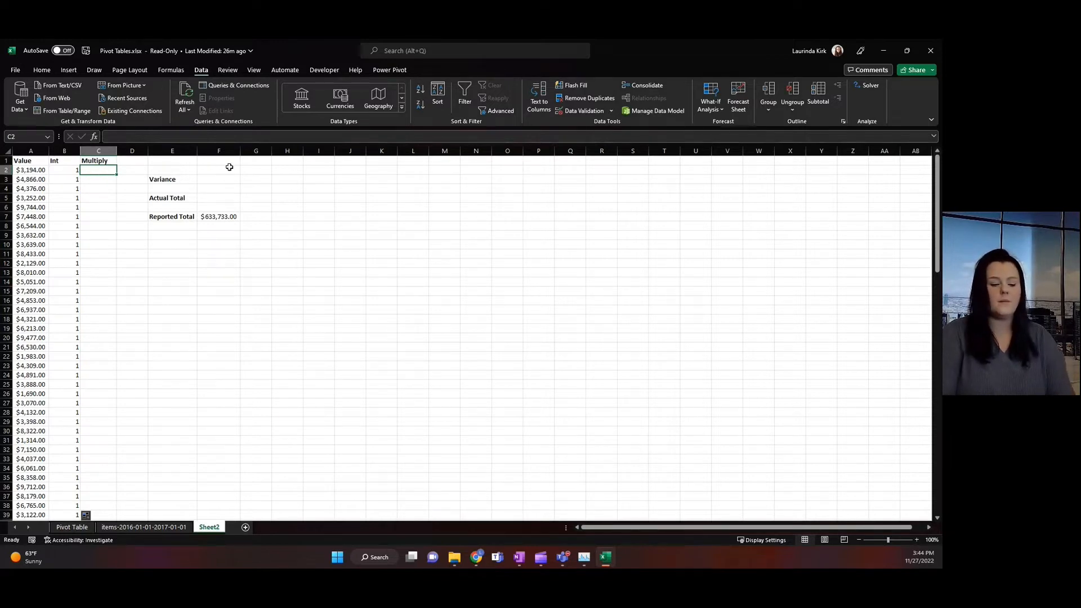
pyautogui.write('=')
pyautogui.click(24, 171)
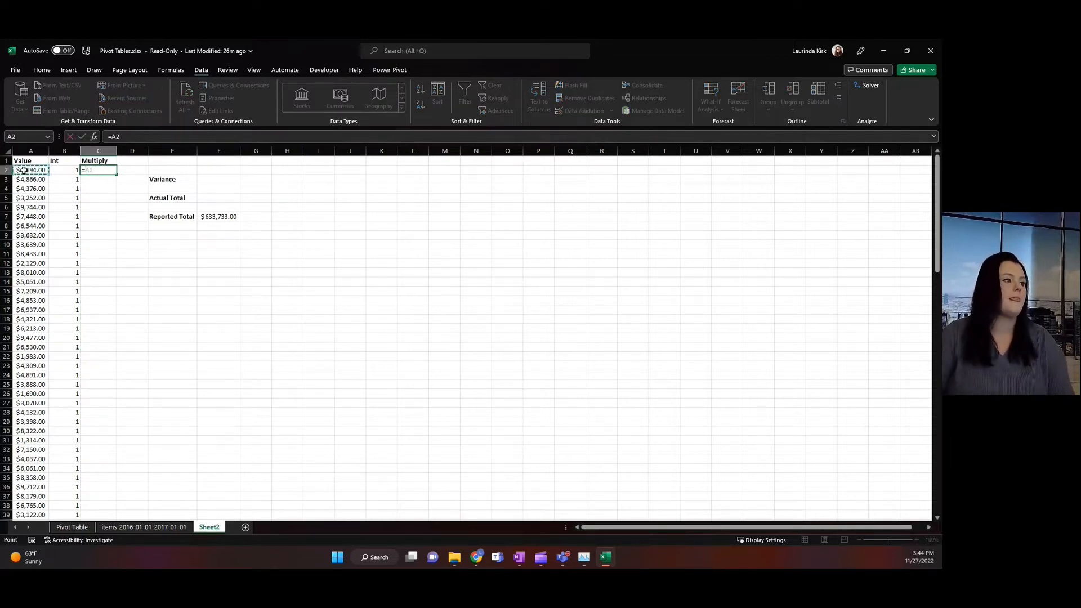
pyautogui.write('*')
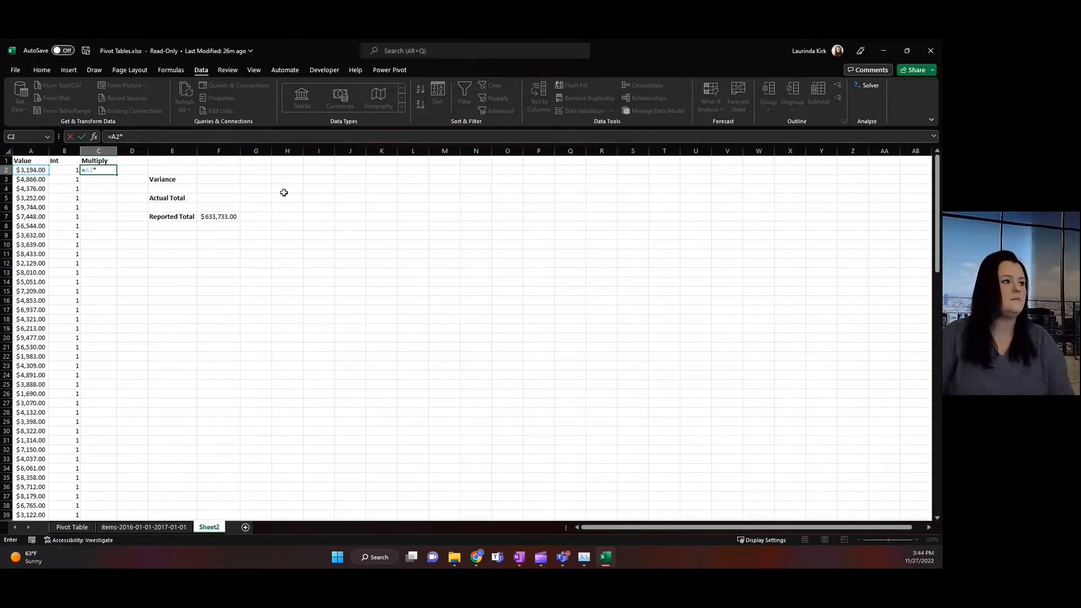
pyautogui.click(63, 170)
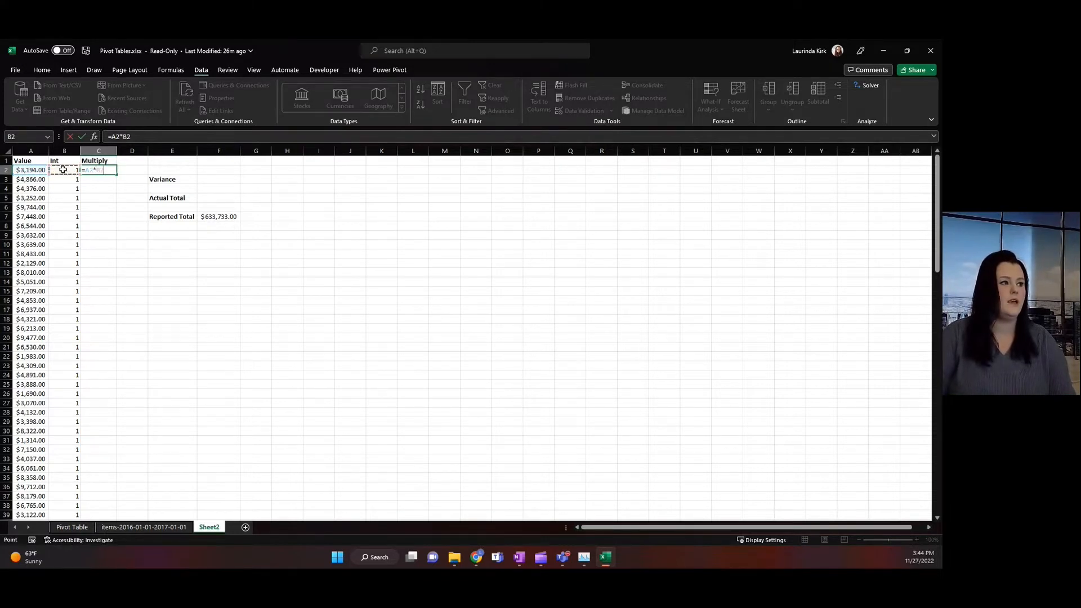
pyautogui.press('Return')
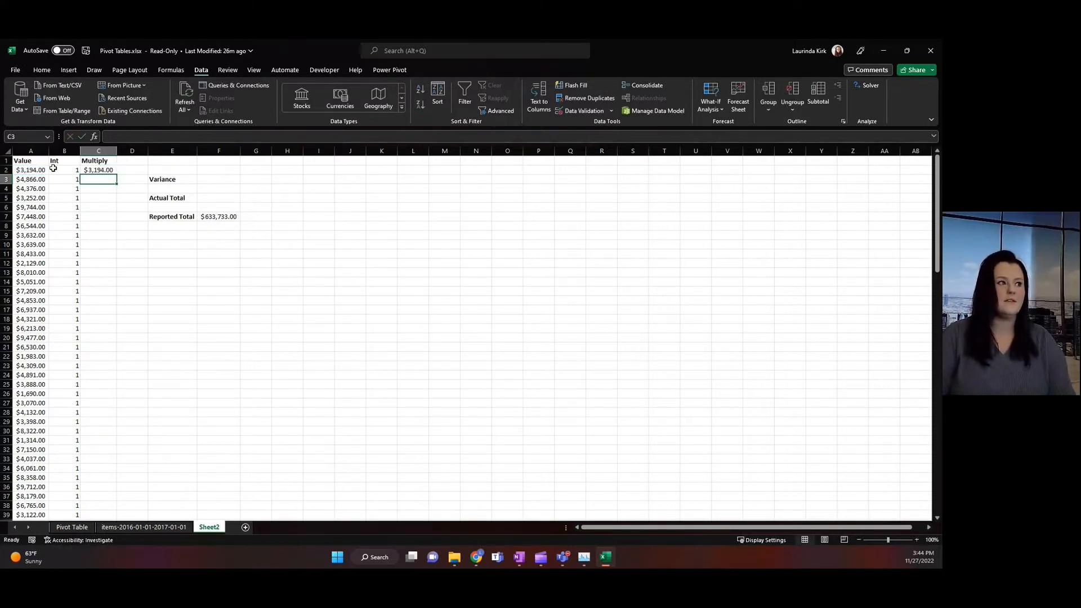
# - Copy the C2 multiplication formula down the Multiply column to row 119 and check its last row
pyautogui.click(113, 171)
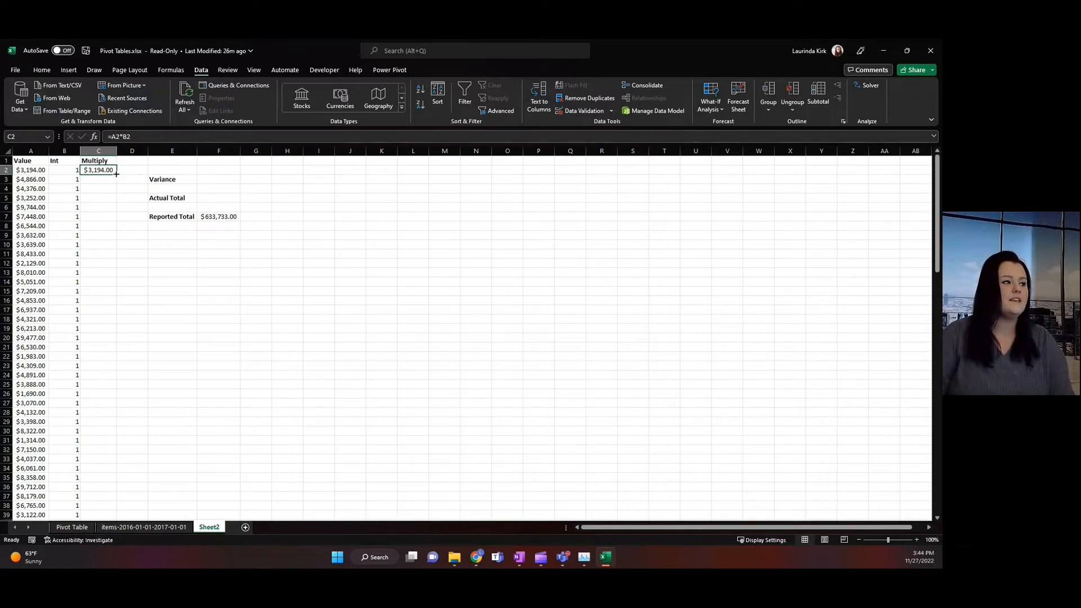
pyautogui.doubleClick(116, 174)
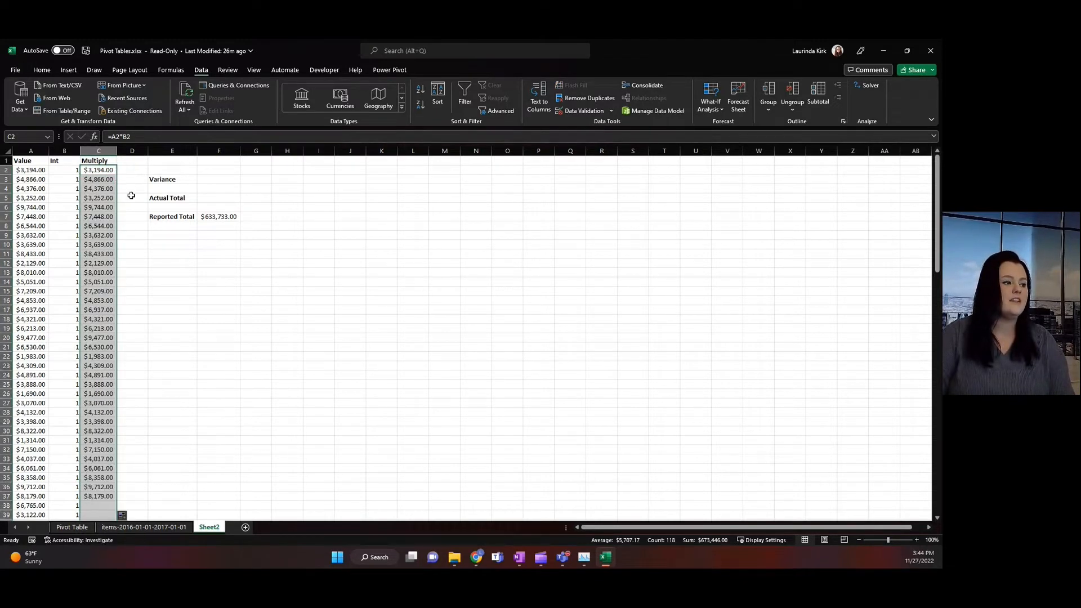
pyautogui.click(84, 376)
pyautogui.doubleClick(85, 380)
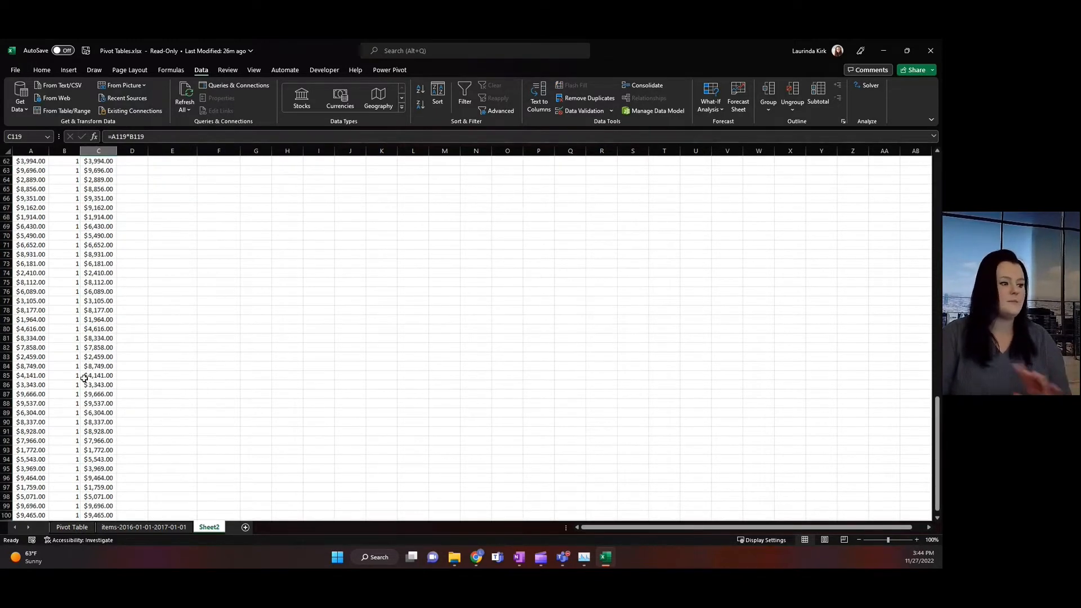
pyautogui.scroll(-5, 136, 374)
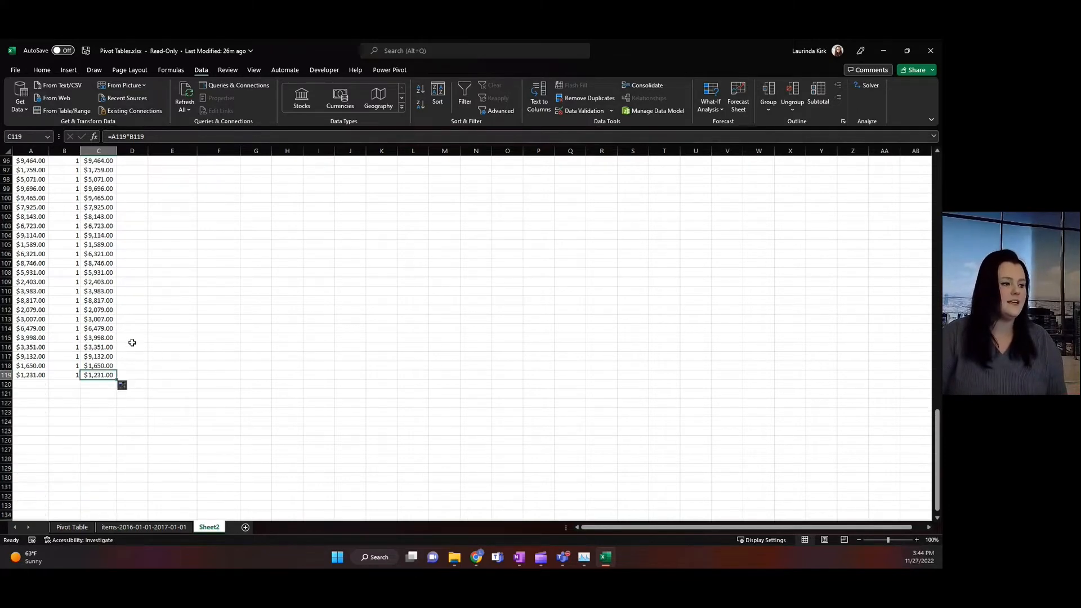
pyautogui.hotkey('ctrl', 'Up')
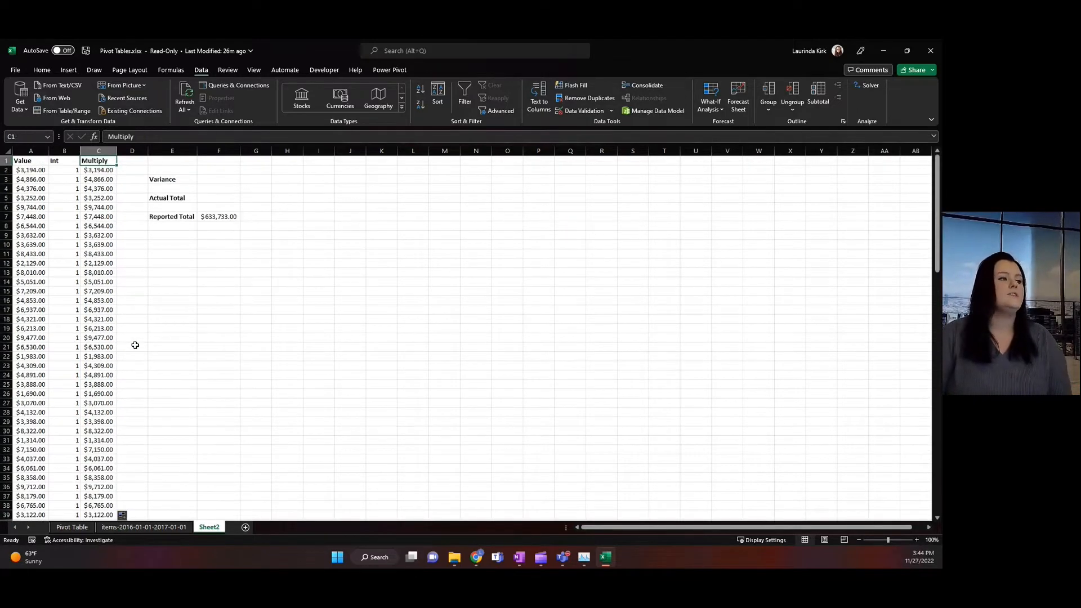
pyautogui.click(229, 196)
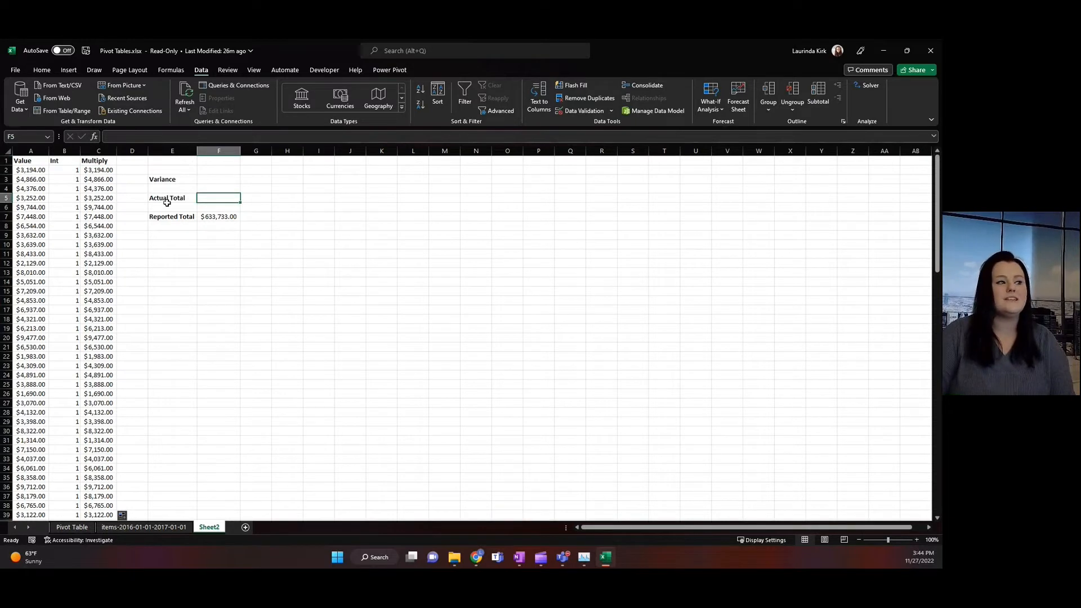
pyautogui.click(189, 216)
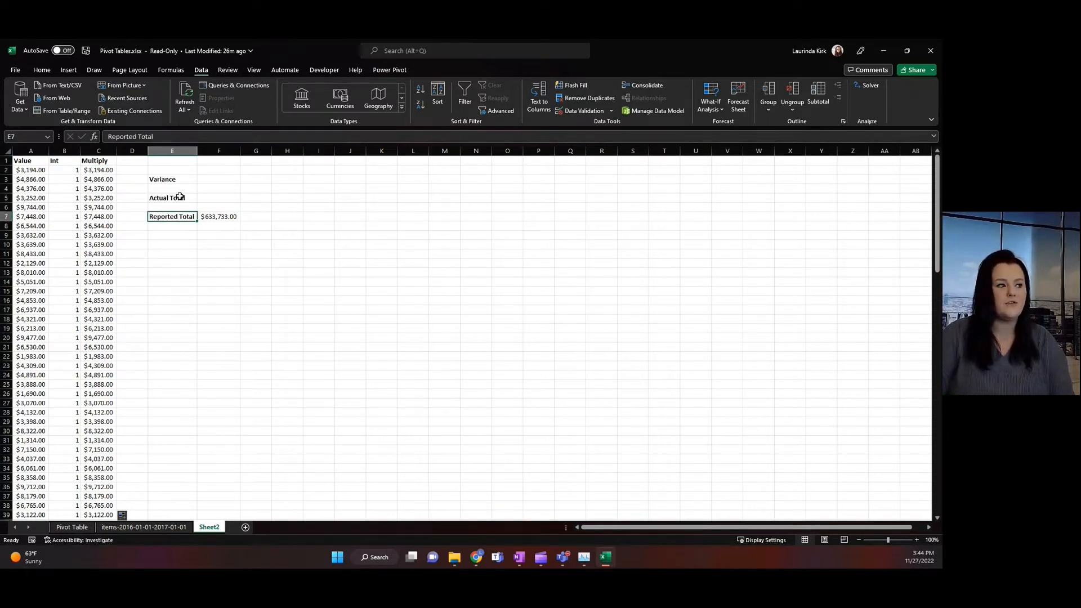
pyautogui.click(217, 218)
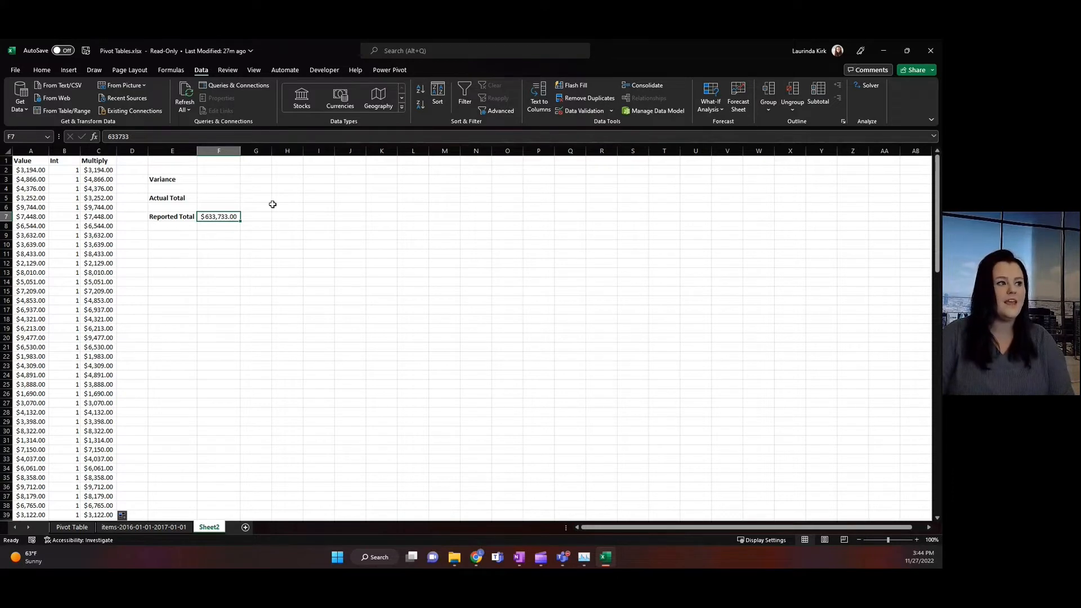
pyautogui.click(225, 198)
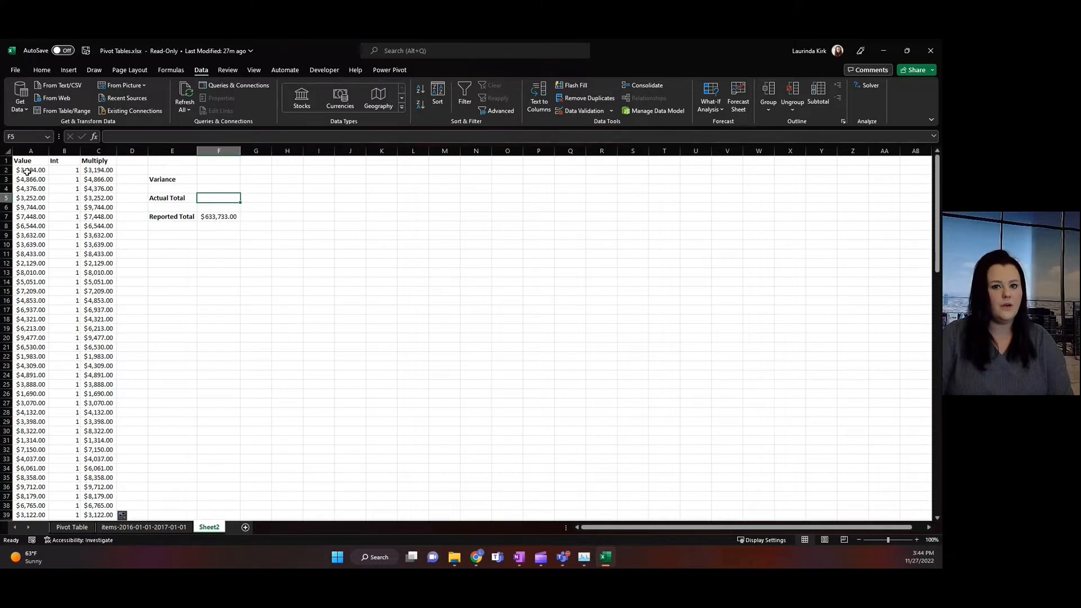
pyautogui.click(102, 172)
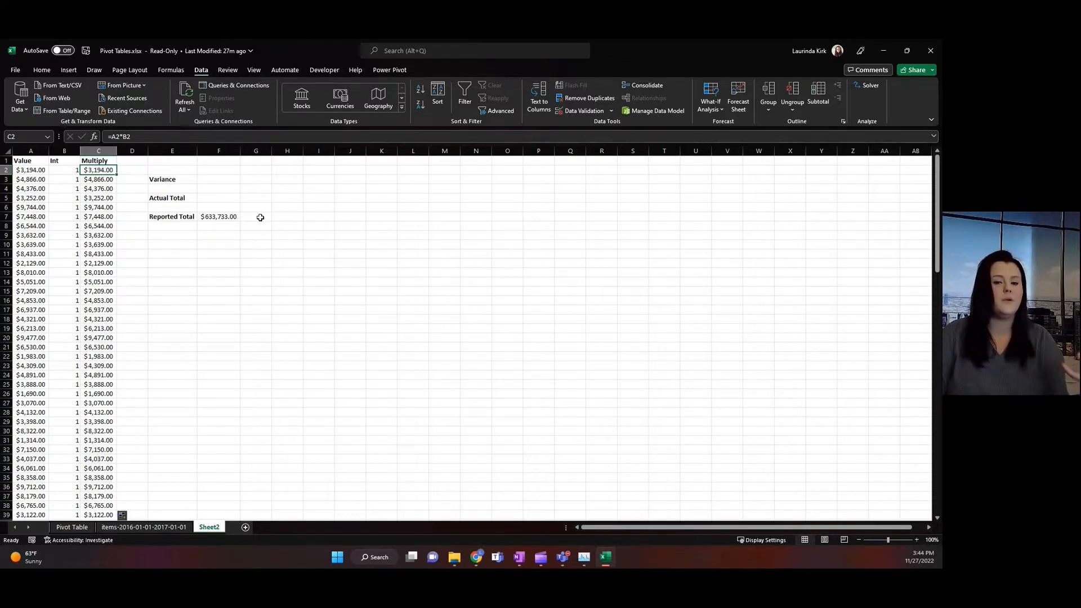
# - Enter the formula =SUM(C2:C119) in cell F5 beside Actual Total to add up the Multiply column
pyautogui.click(220, 196)
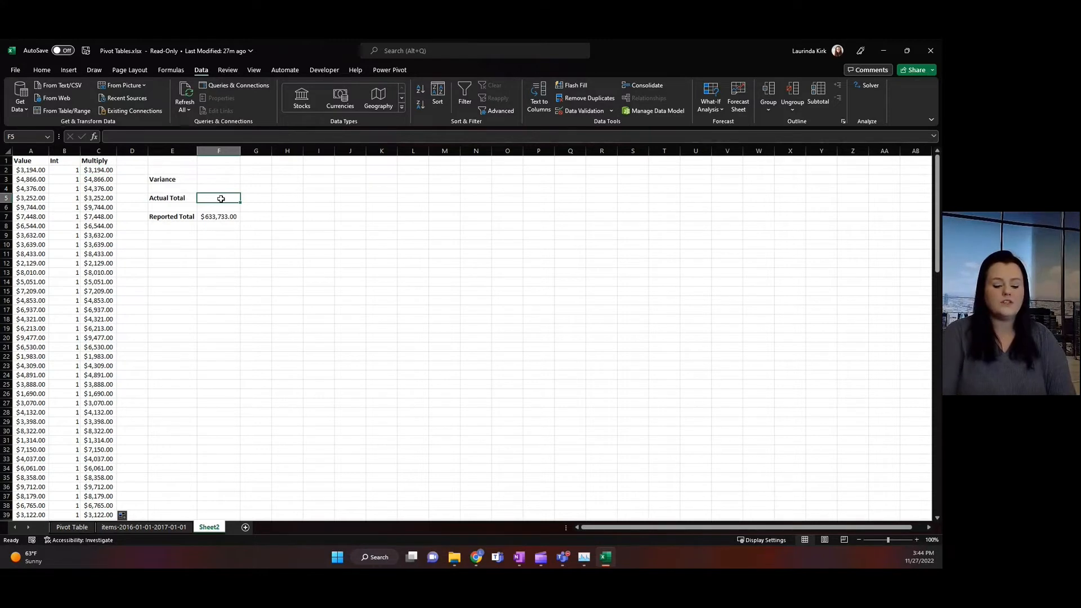
pyautogui.write('=SUM(')
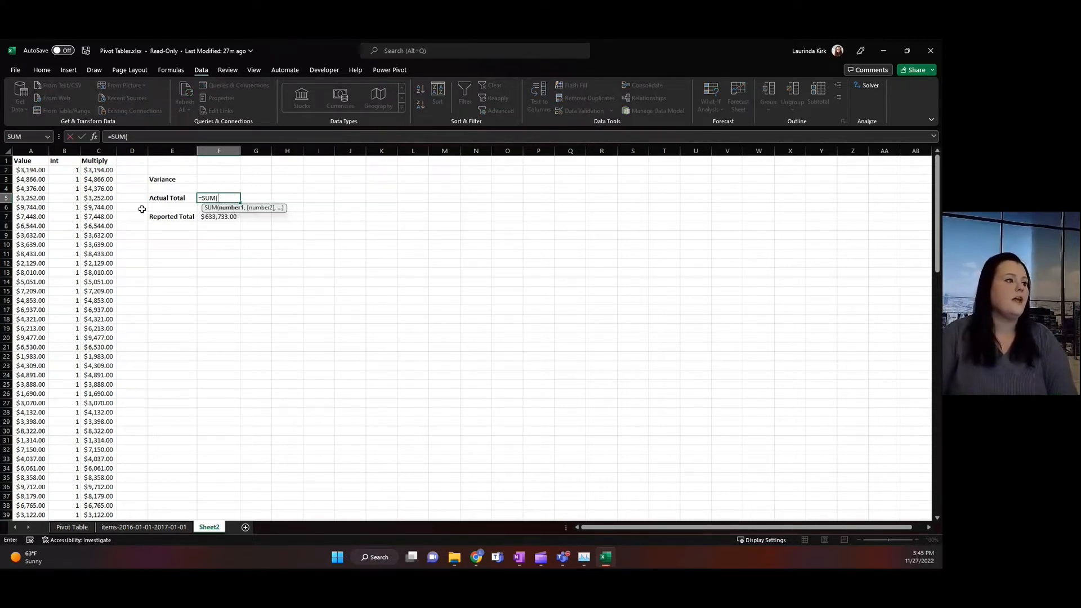
pyautogui.click(102, 170)
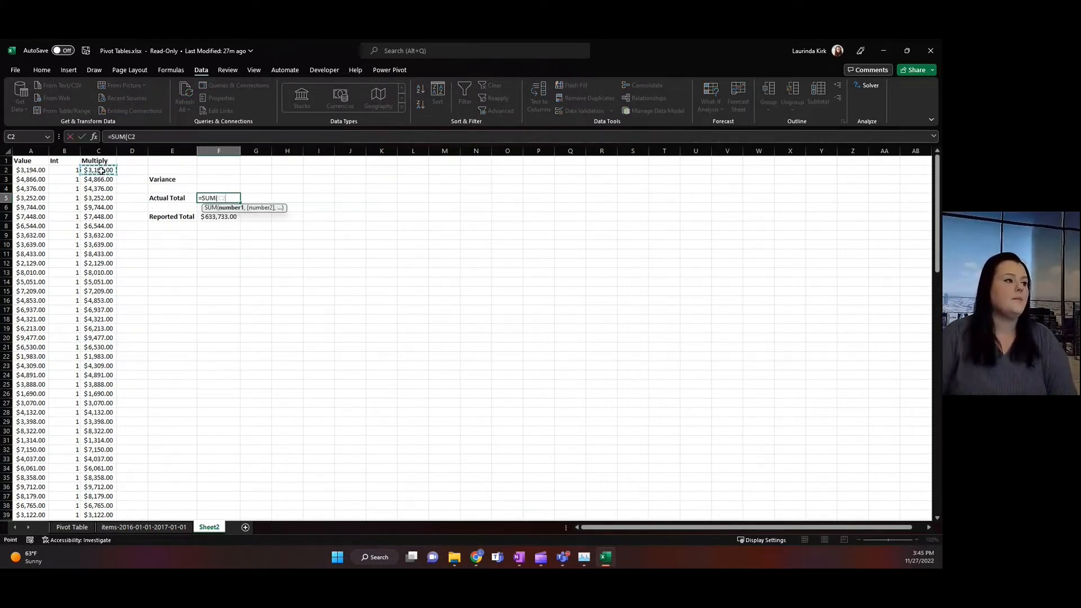
pyautogui.hotkey('ctrl', 'shift', 'Down')
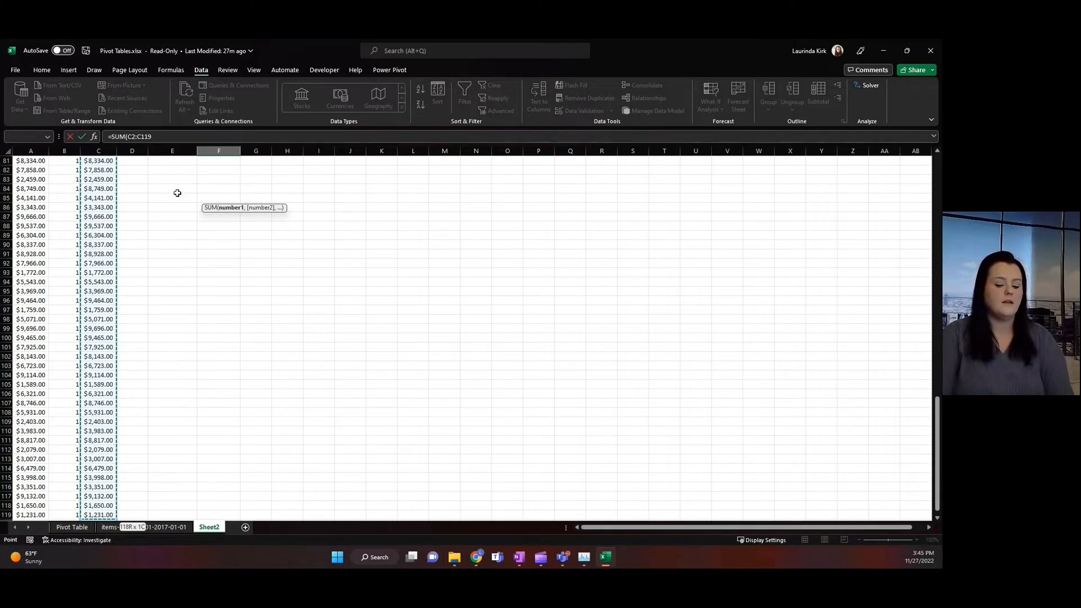
pyautogui.write(')')
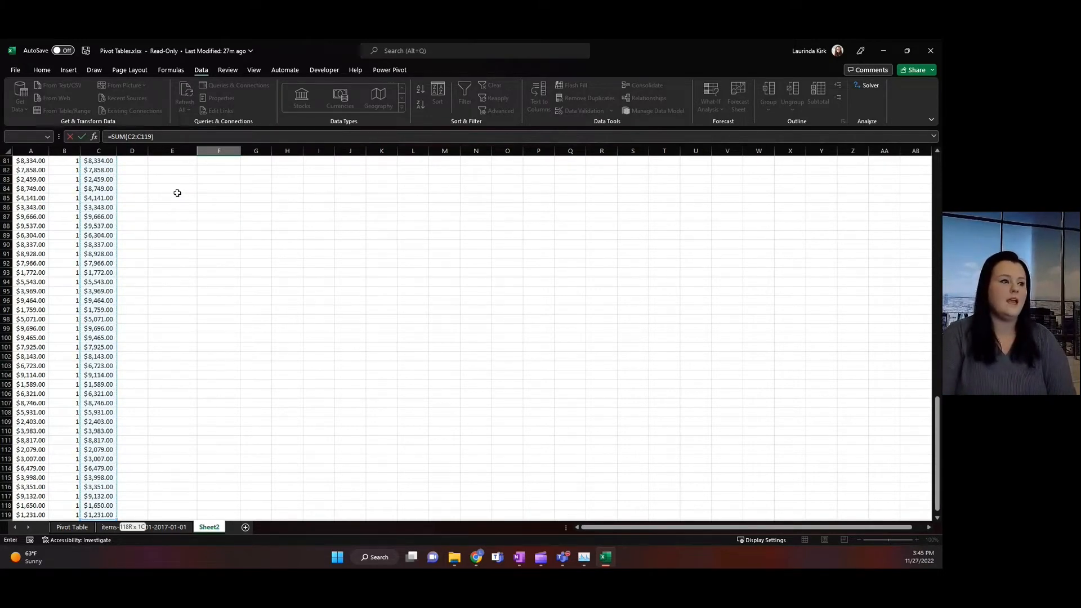
pyautogui.press('Return')
pyautogui.scroll(2, 177, 193)
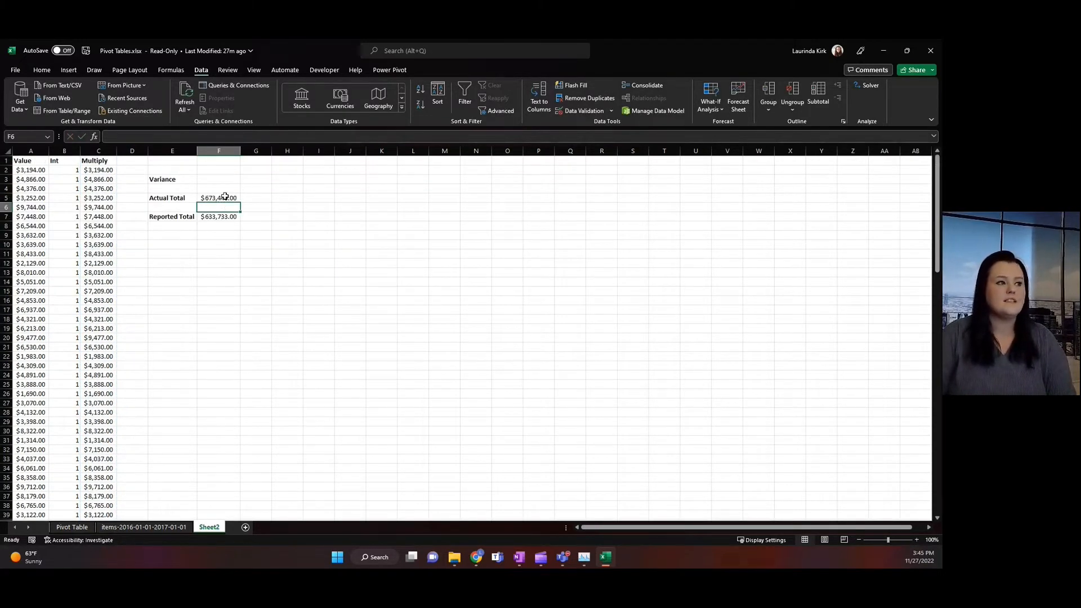
pyautogui.click(221, 198)
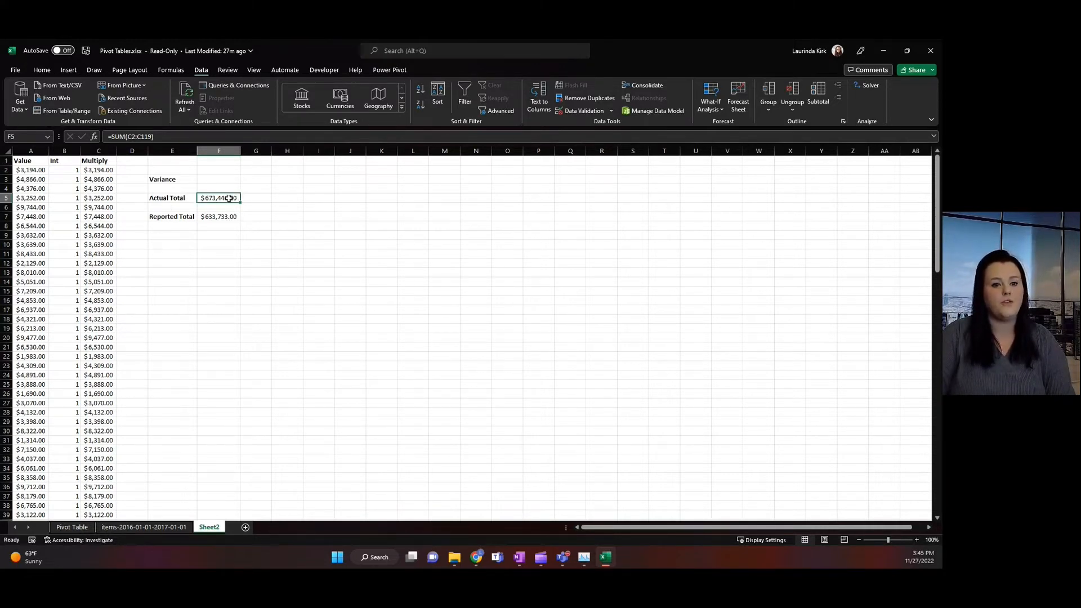
# - Enter the formula =F5-F7 in cell F3 beside Variance to subtract the Reported Total from the Actual Total
pyautogui.click(216, 180)
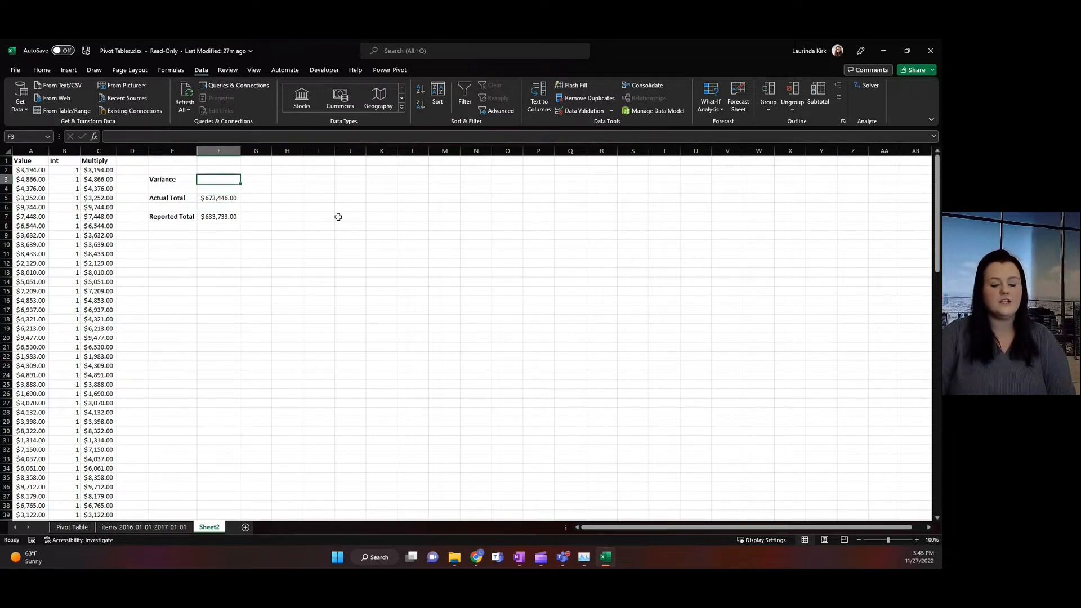
pyautogui.write('=')
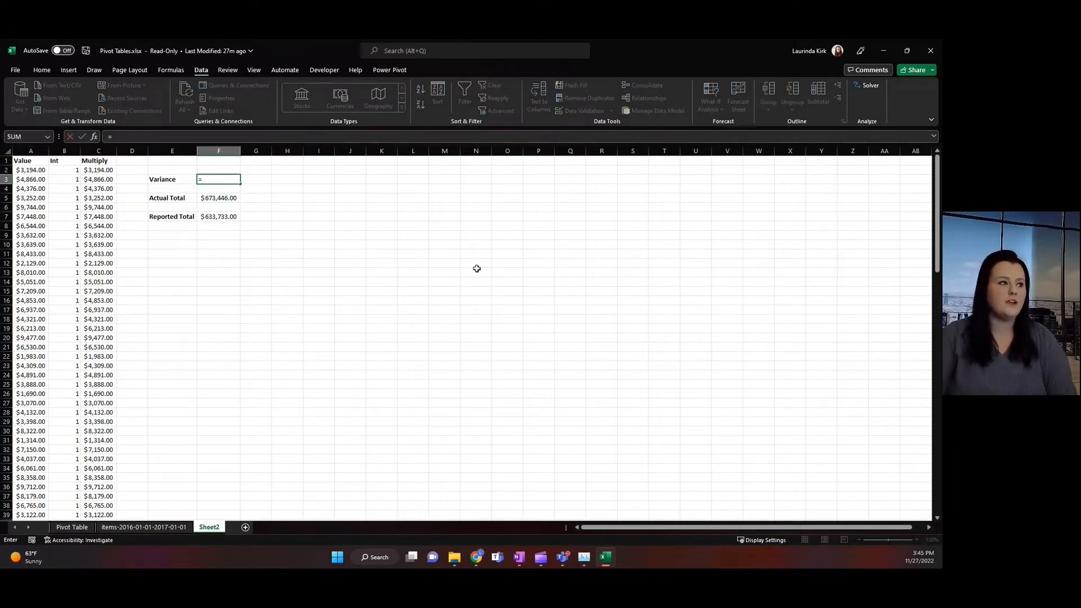
pyautogui.click(229, 198)
pyautogui.write('-')
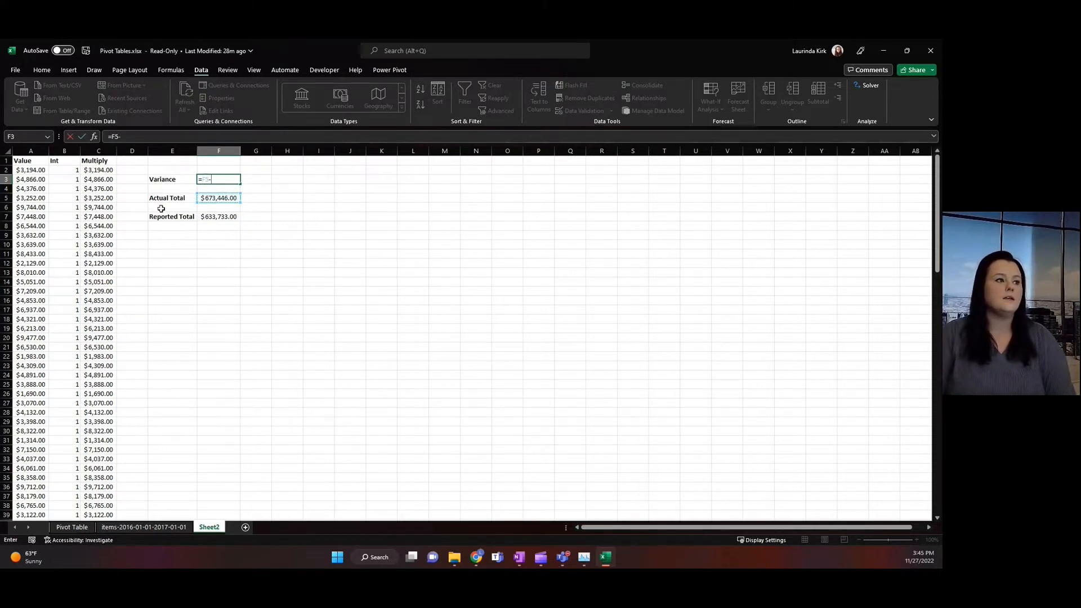
pyautogui.click(222, 217)
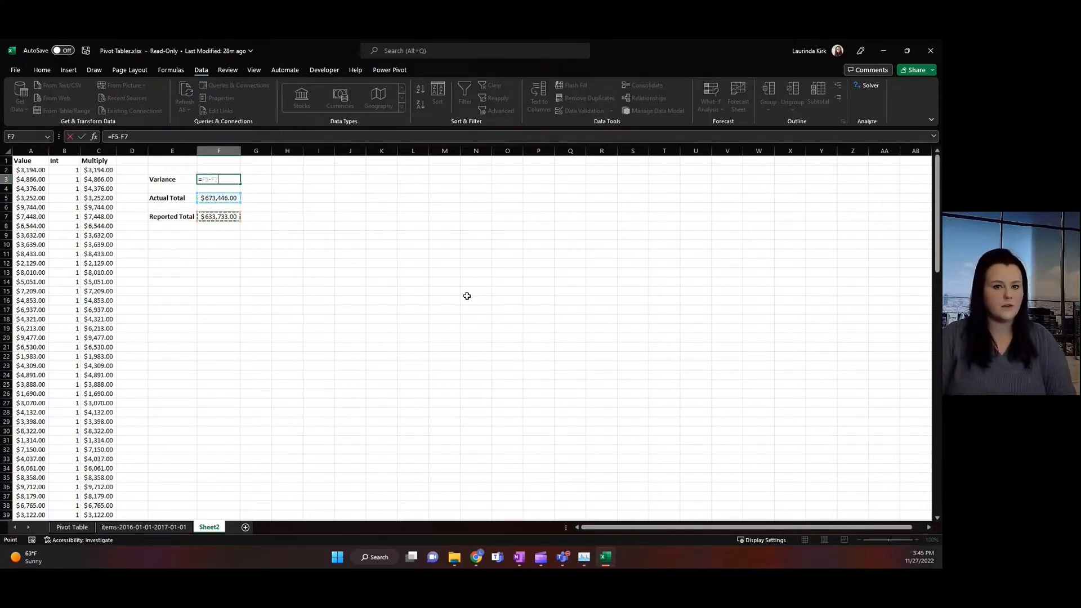
pyautogui.hotkey('ctrl', 'Return')
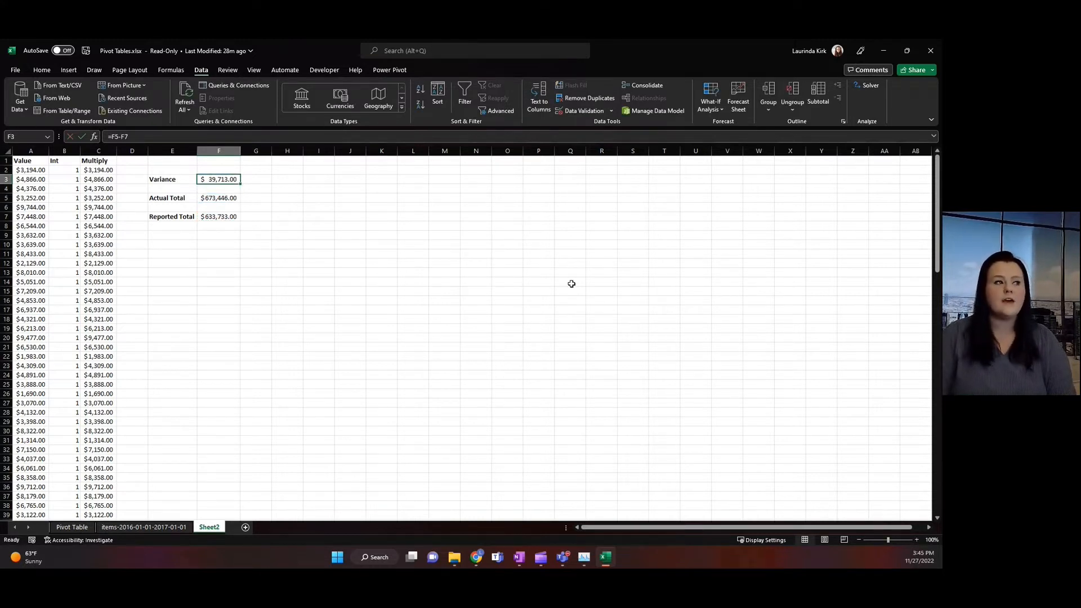
pyautogui.click(41, 188)
pyautogui.scroll(-20, 27, 332)
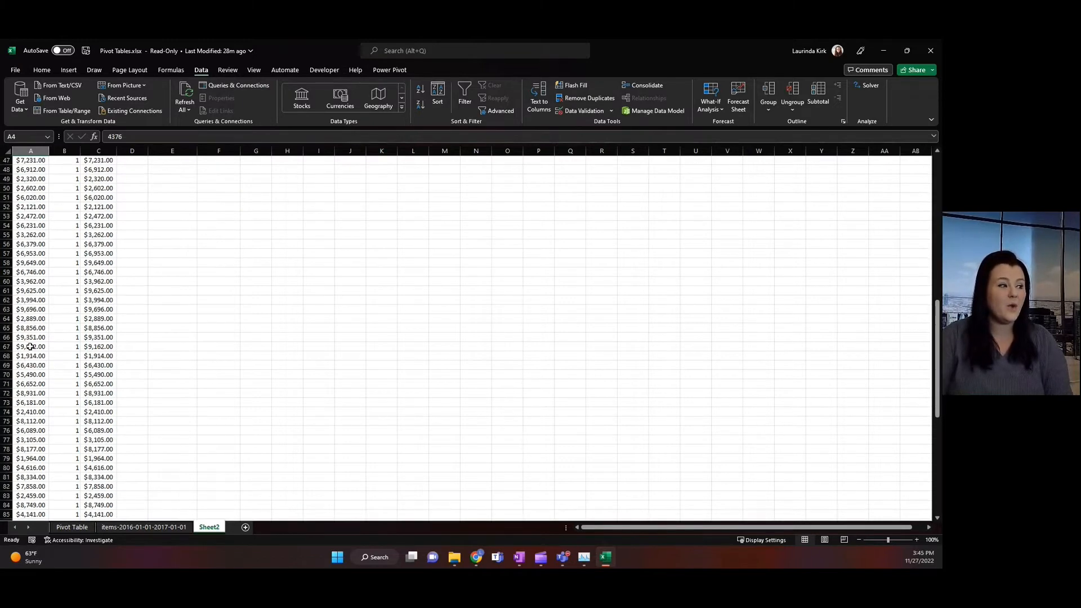
pyautogui.scroll(1, 31, 361)
pyautogui.scroll(20, 35, 344)
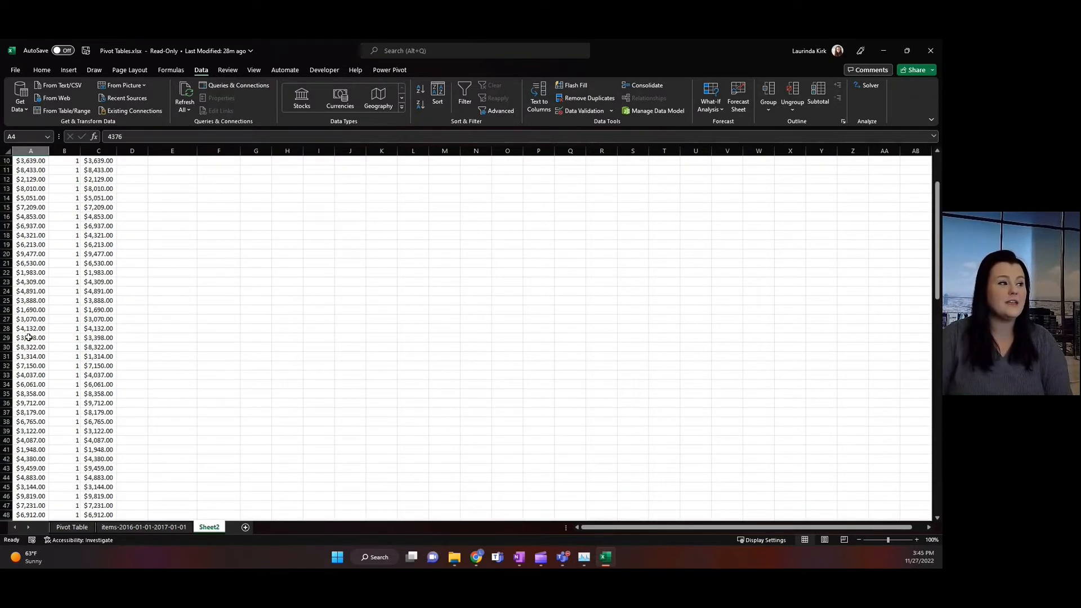
# - Check the add-ins listed in the program options for the Solver Add-in, and leave the options unchanged
pyautogui.click(223, 181)
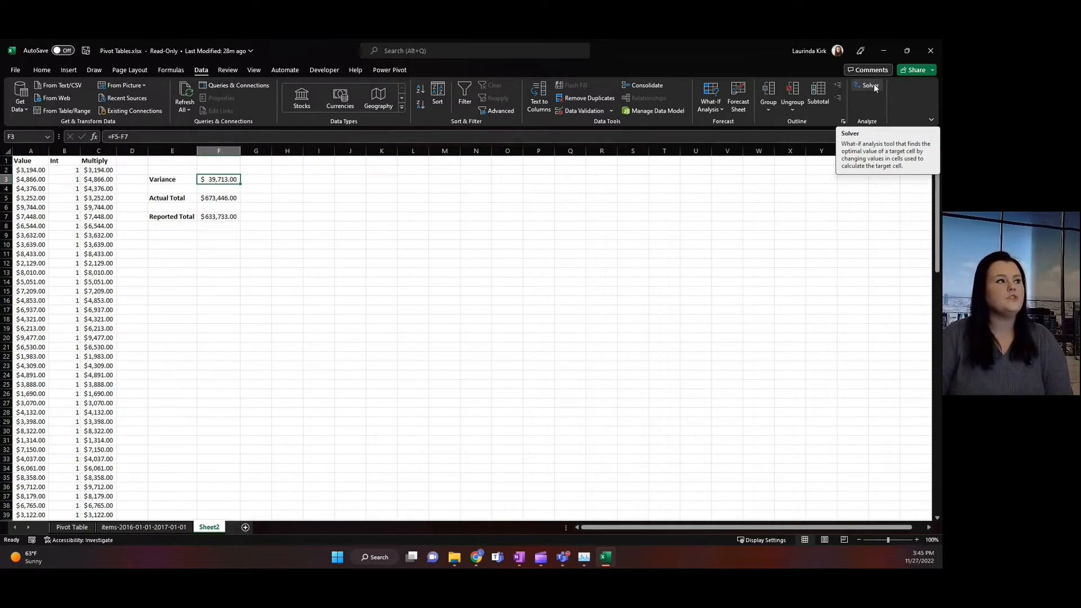
pyautogui.click(17, 71)
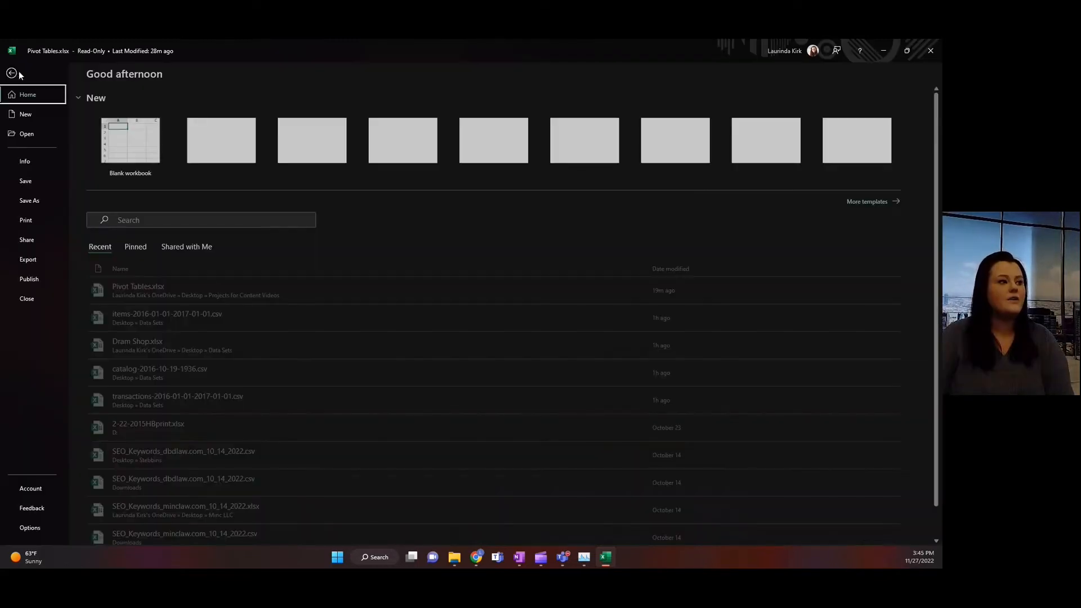
pyautogui.click(33, 528)
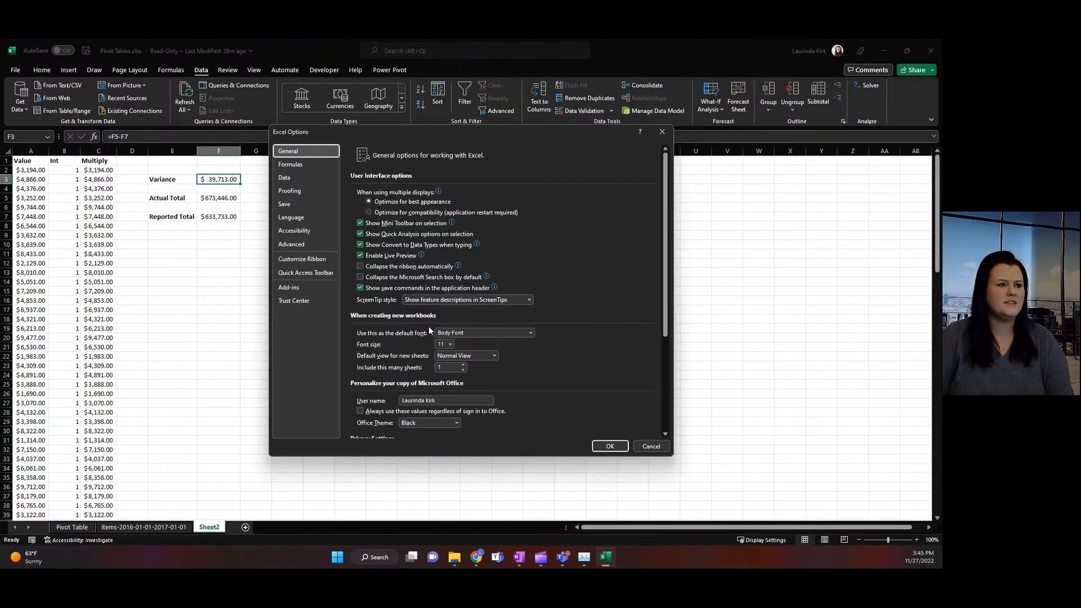
pyautogui.click(283, 288)
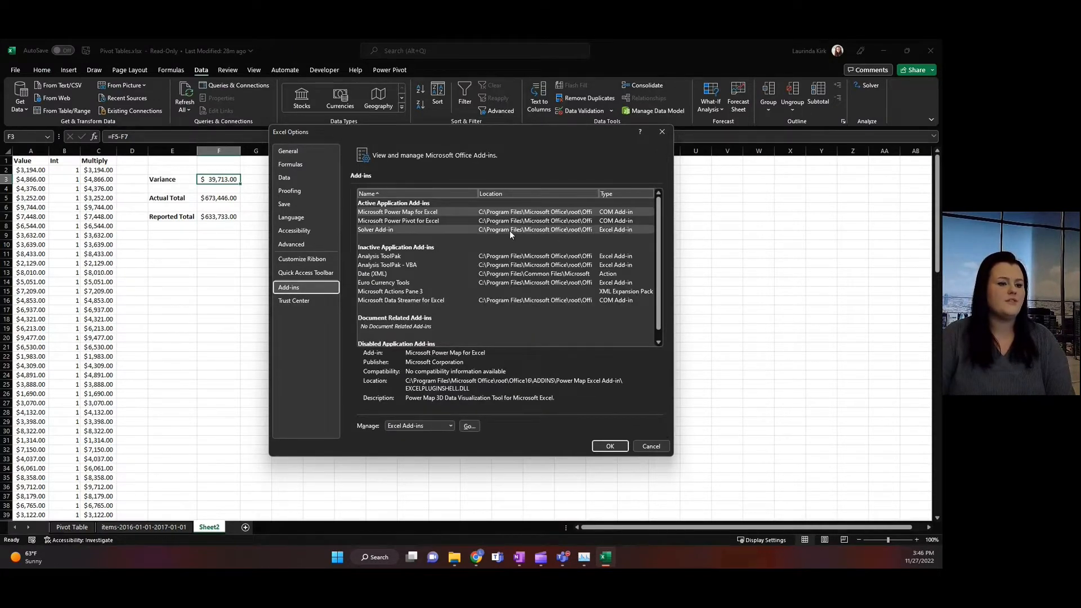
pyautogui.click(648, 444)
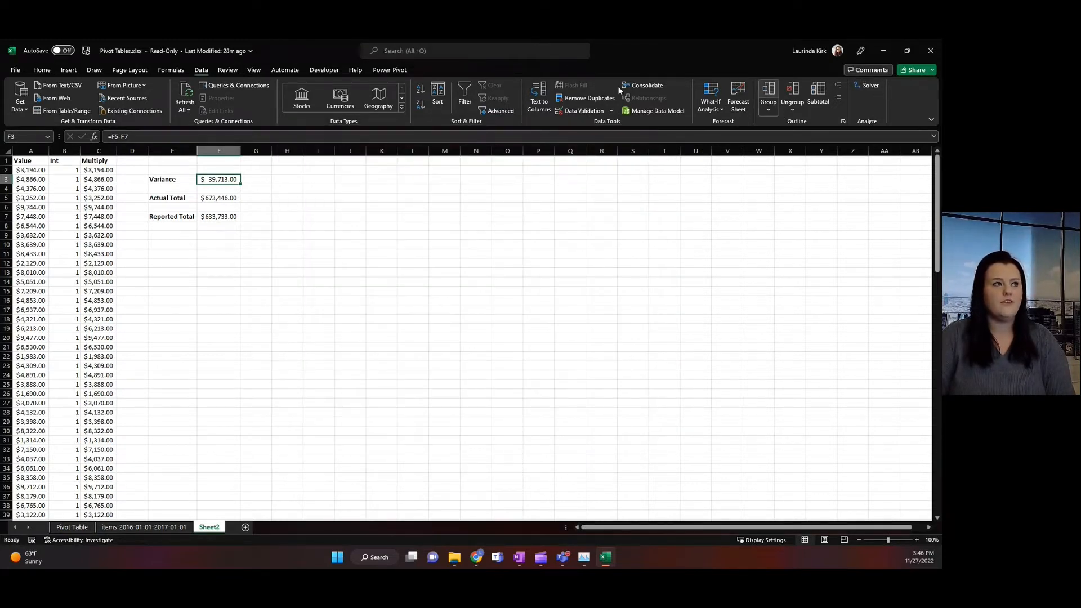
# - Find the Add-ins dialog with the command search and check the Solver Add-in entry there
pyautogui.click(400, 51)
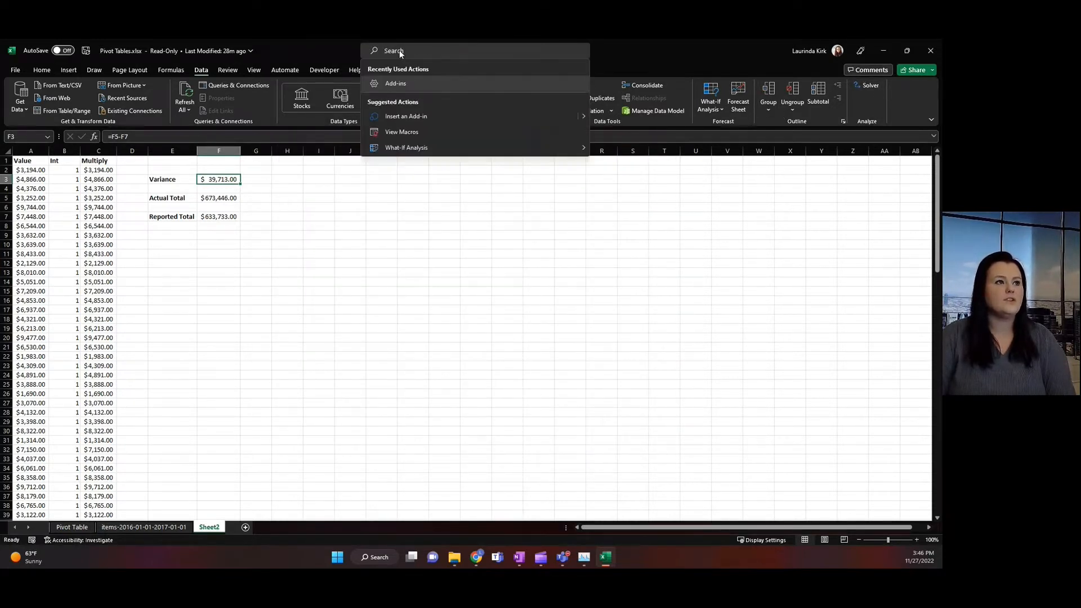
pyautogui.click(401, 84)
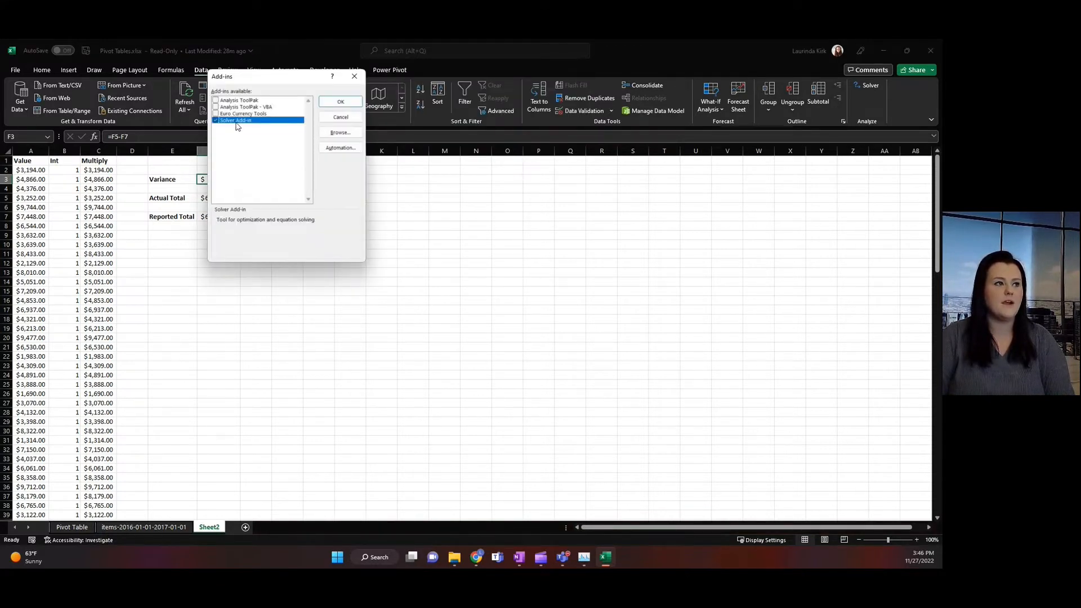
pyautogui.click(354, 76)
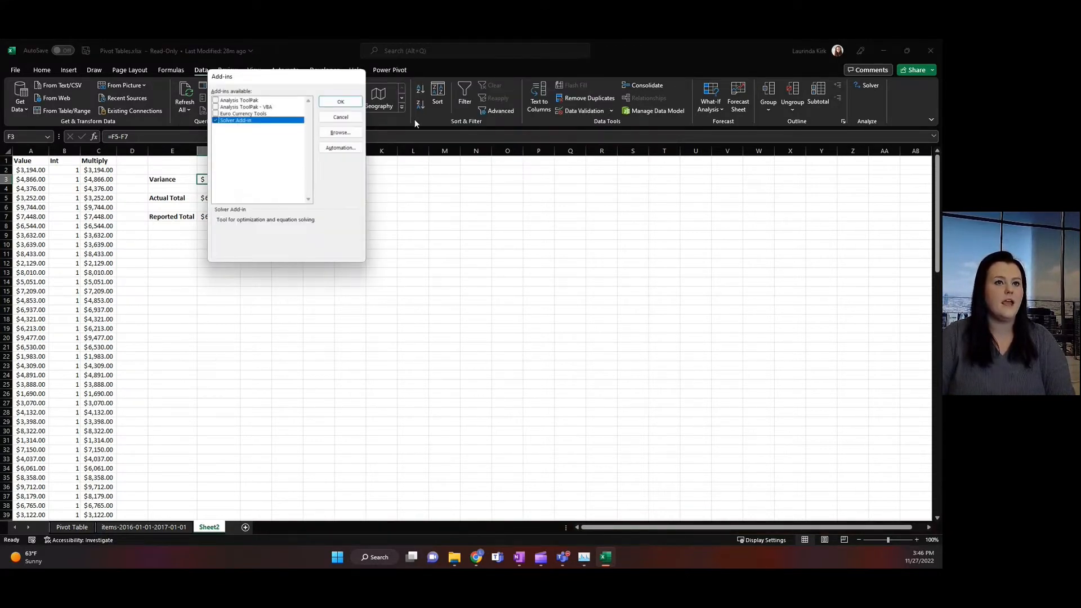
# - Open Solver for the Variance cell F3 and review its parameters alongside the Int column, keeping the sheet data uncovered
pyautogui.click(869, 85)
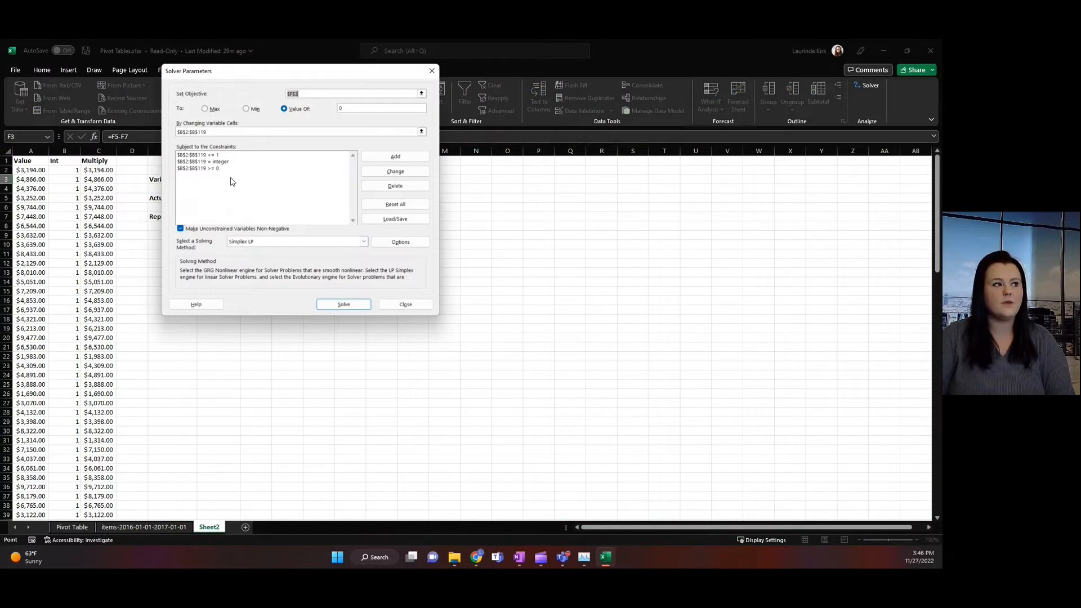
pyautogui.moveTo(316, 72); pyautogui.dragTo(433, 176)
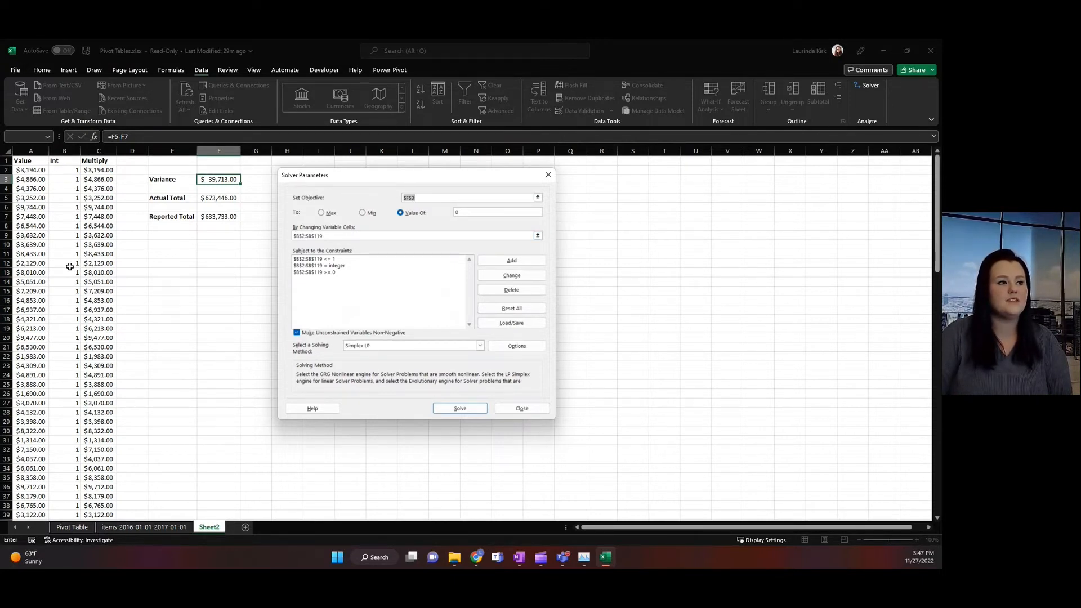
pyautogui.scroll(-16, 73, 450)
pyautogui.scroll(-9, 72, 450)
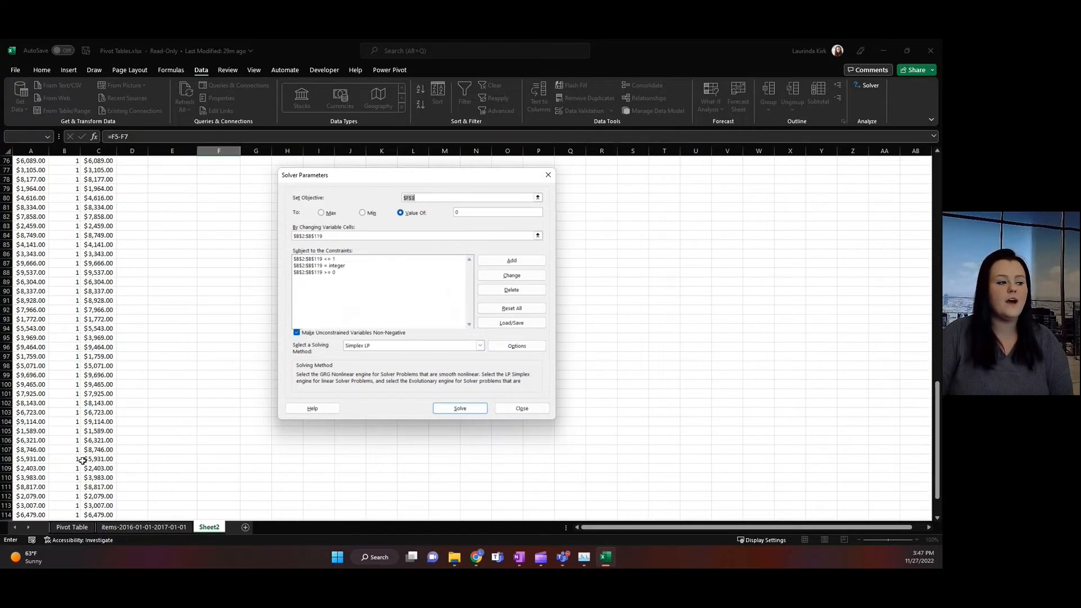
pyautogui.scroll(20, 68, 311)
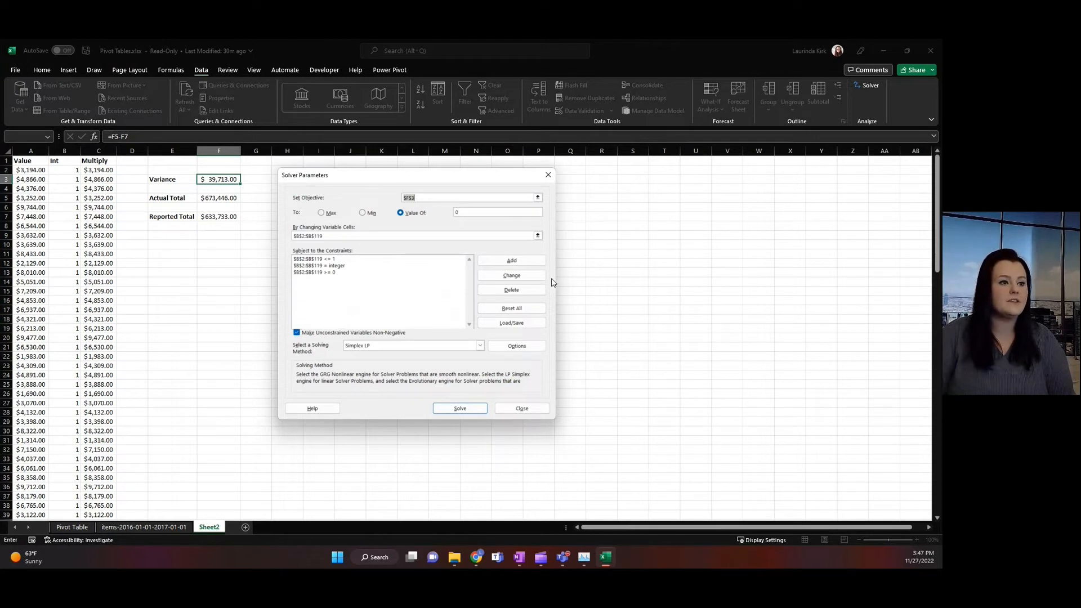
# - Try out a Solver constraint on B2:B119 with <= and the limit 1, and clear the limit without adding it
pyautogui.click(517, 262)
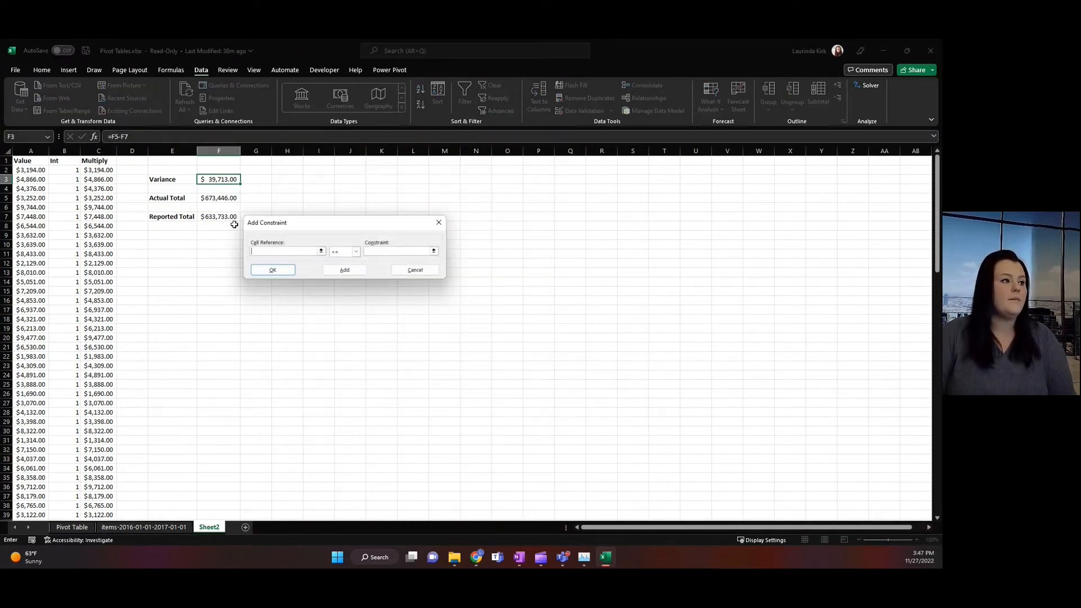
pyautogui.click(67, 170)
pyautogui.hotkey('ctrl', 'shift', 'Down')
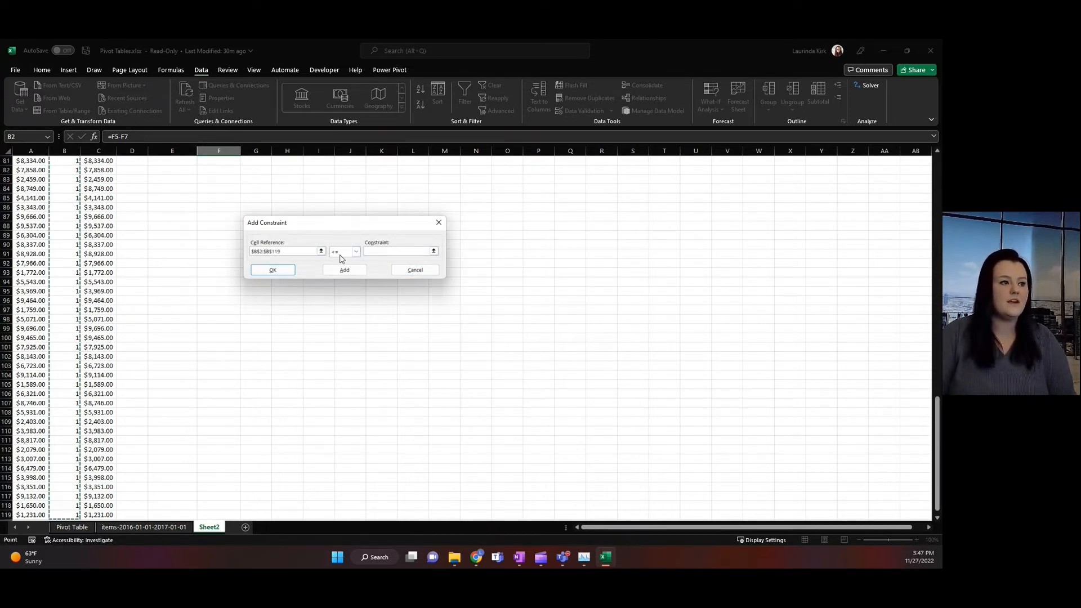
pyautogui.click(396, 251)
pyautogui.write('1')
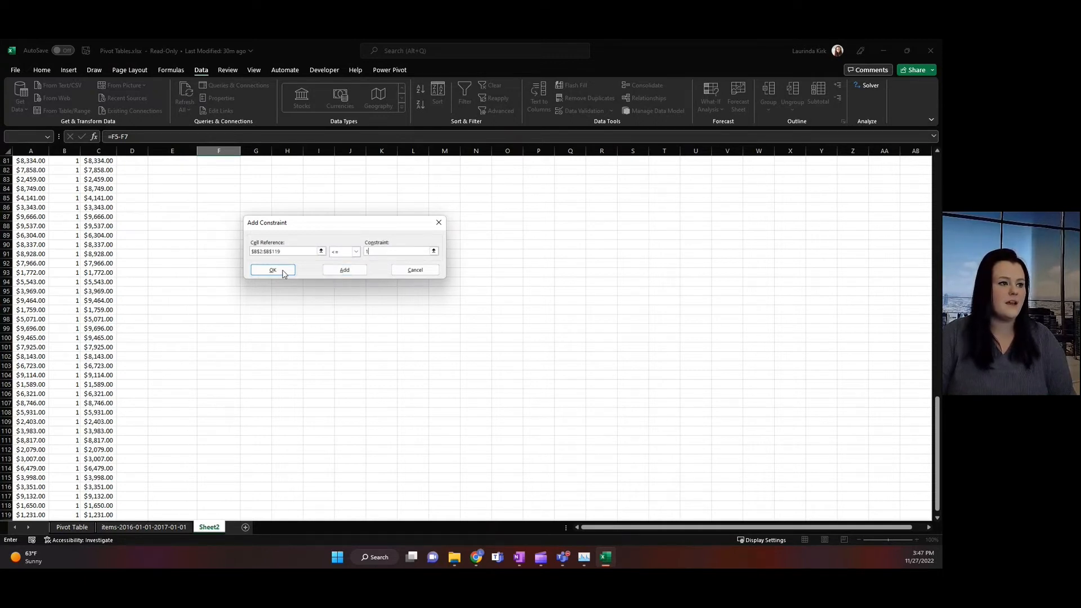
pyautogui.press('BackSpace')
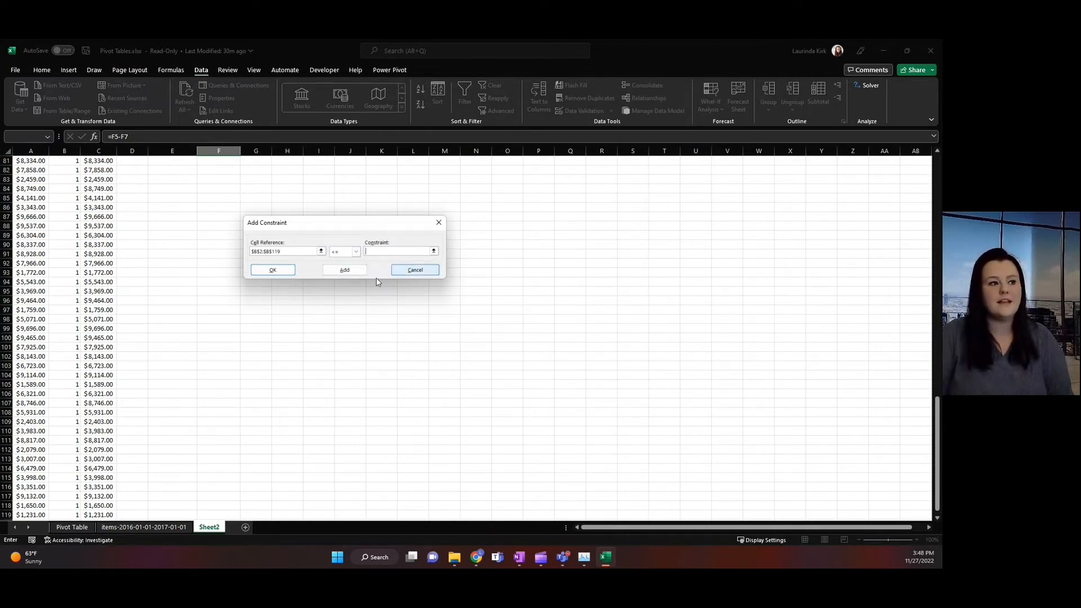
# - Try the >= and int operators for the B2:B119 constraint, and discard the new constraint
pyautogui.click(357, 253)
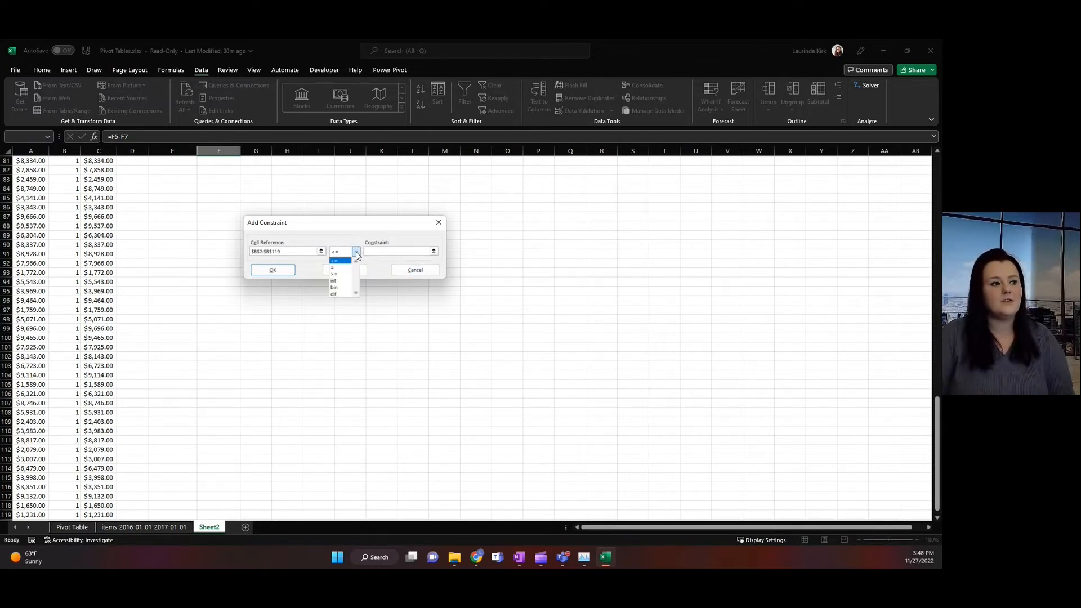
pyautogui.click(347, 273)
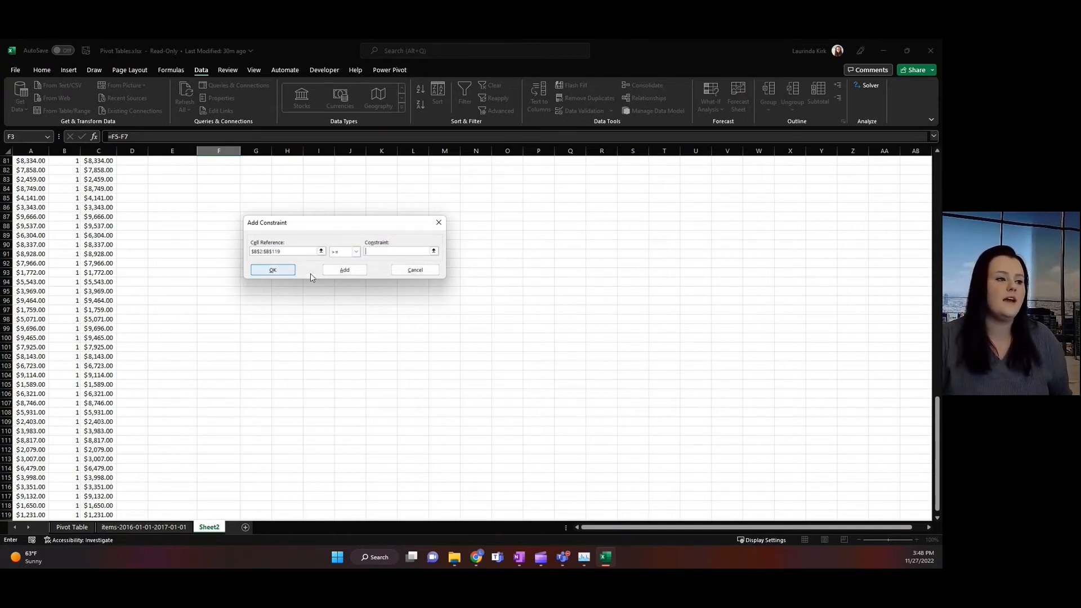
pyautogui.click(357, 253)
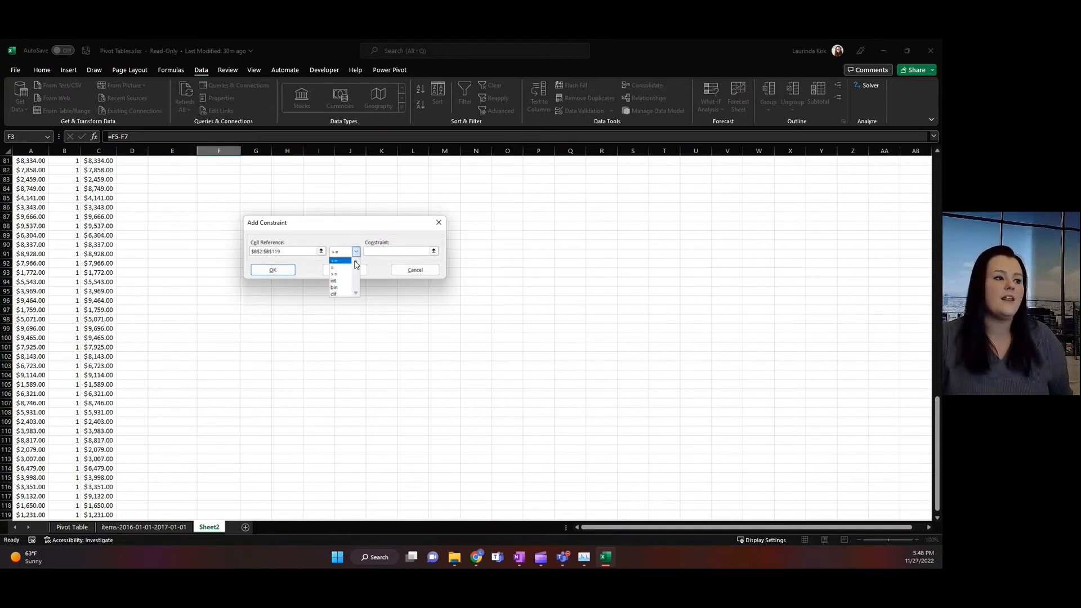
pyautogui.click(340, 281)
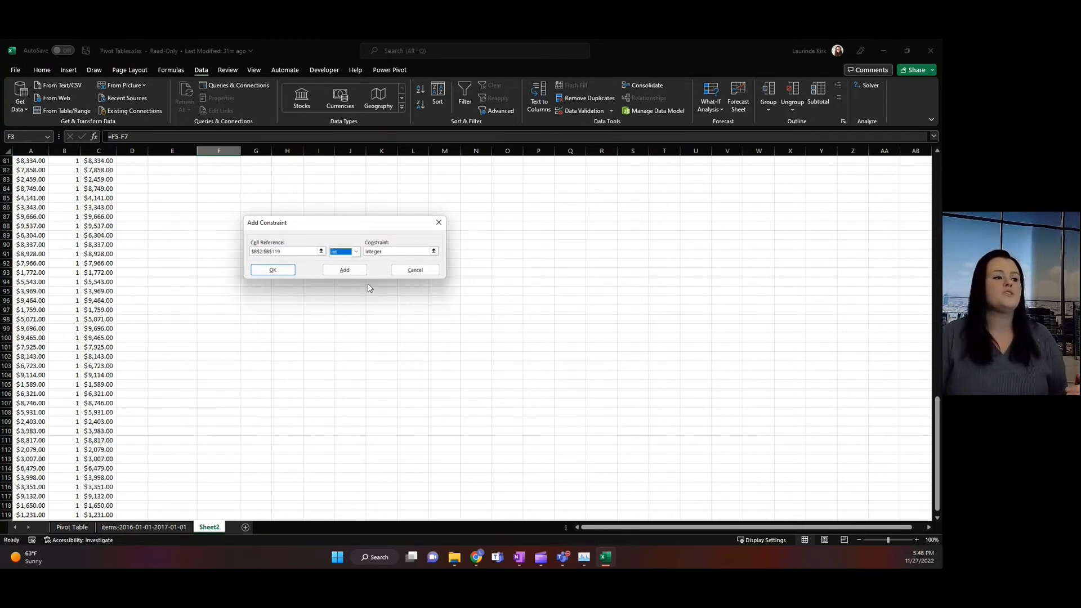
pyautogui.click(413, 273)
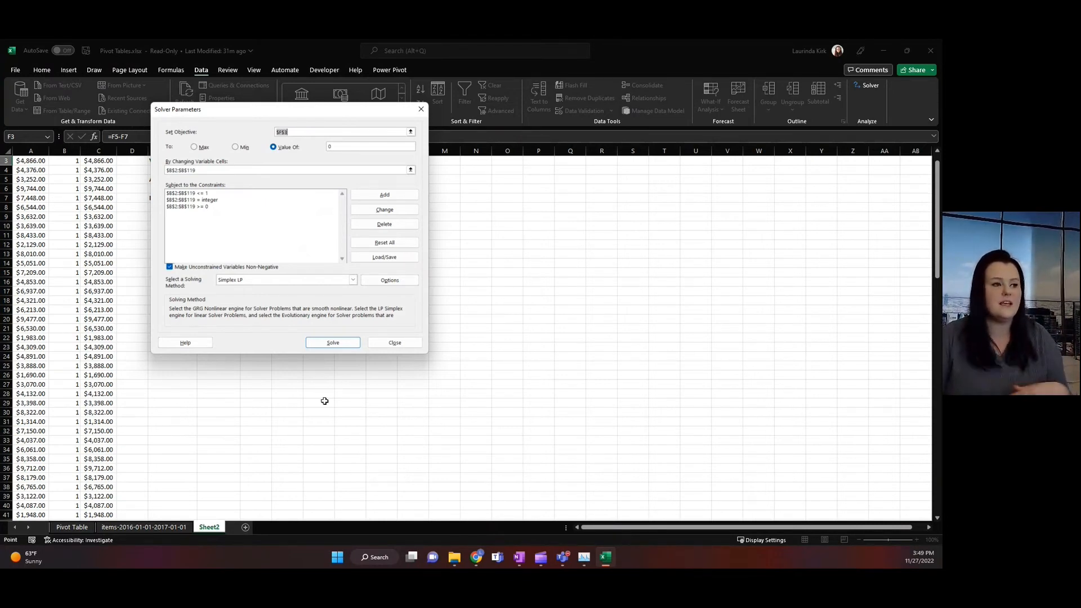
# - Run Solver with Simplex LP to bring Variance F3 to 0 by changing B2:B119, and keep the Solver solution
pyautogui.click(338, 346)
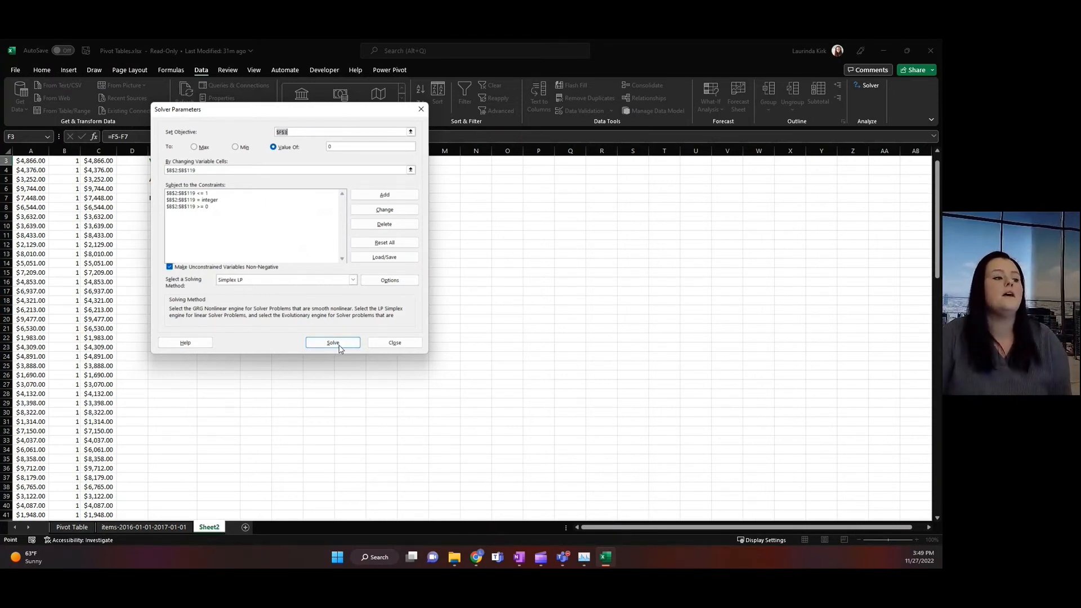
pyautogui.click(338, 344)
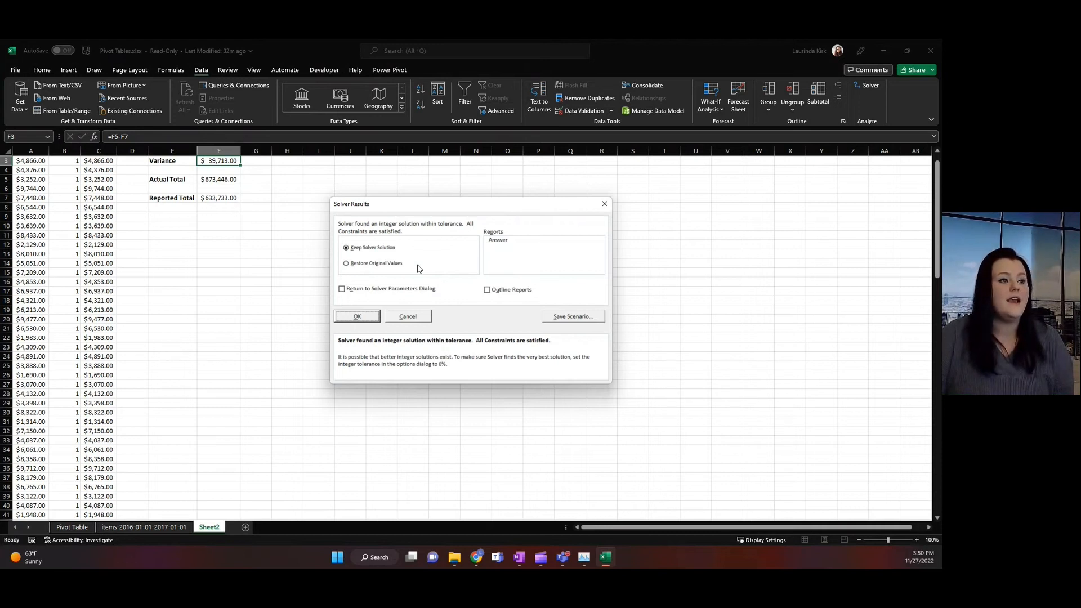
pyautogui.click(357, 316)
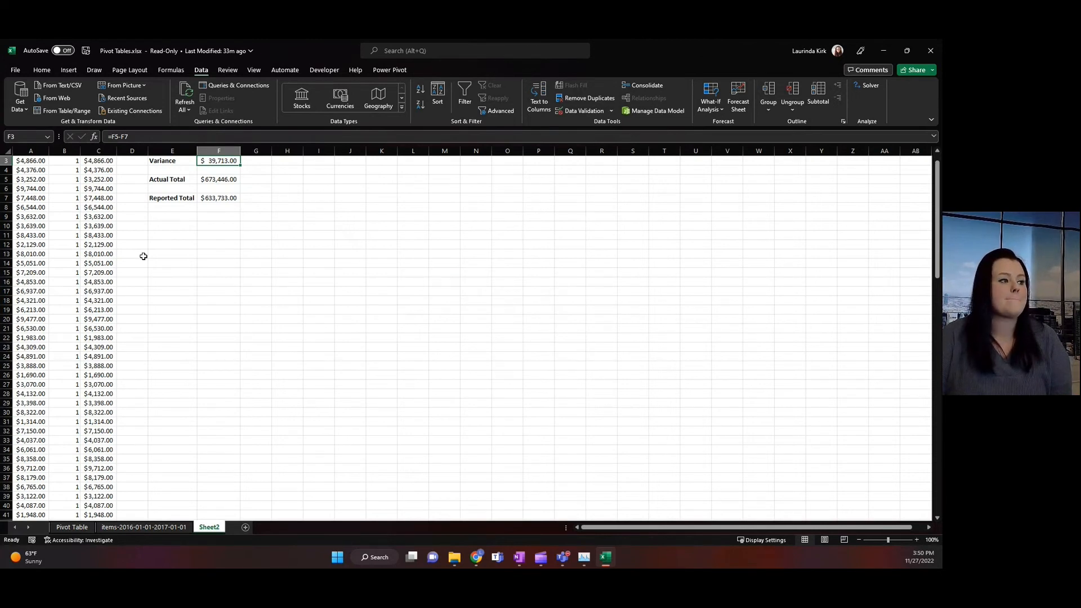
# - Check the Variance, Actual Total and Reported Total cells, and the row 5 entry whose Int multiplier is 0
pyautogui.moveTo(144, 257); pyautogui.dragTo(147, 236)
pyautogui.scroll(1, 169, 288)
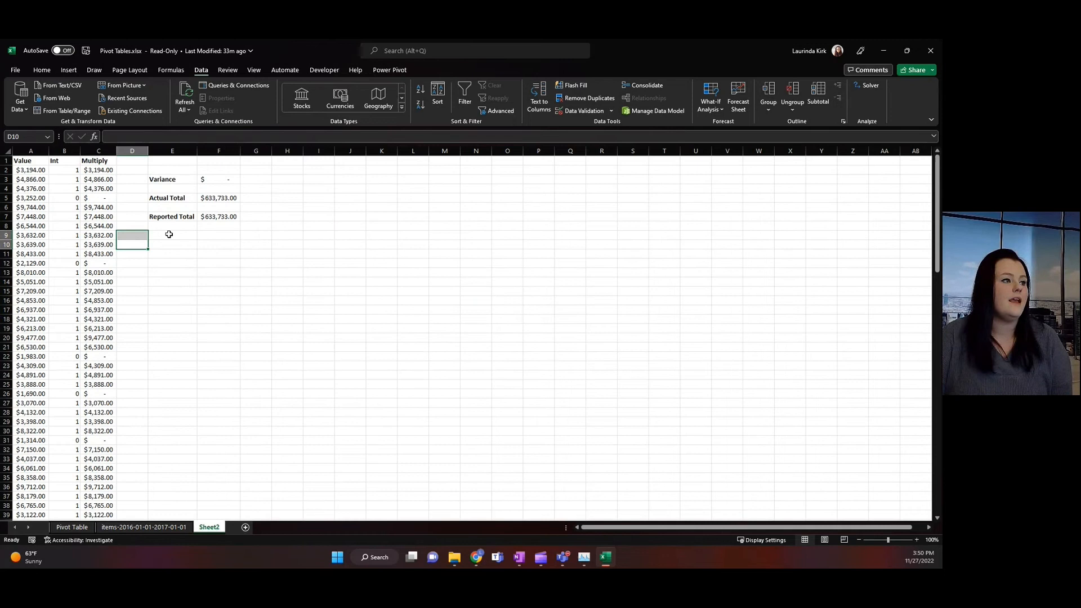
pyautogui.click(232, 179)
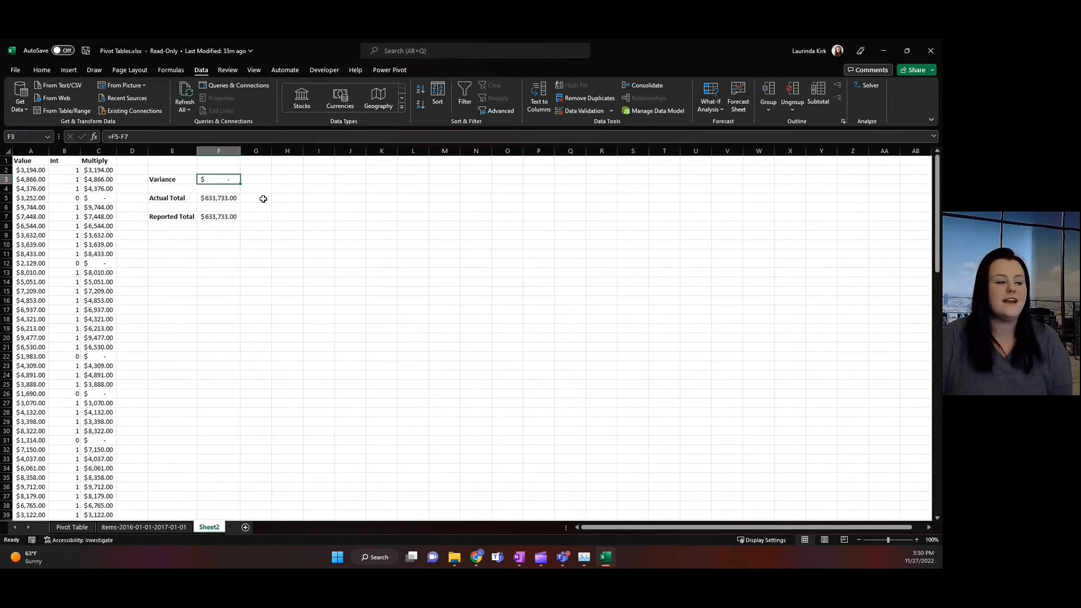
pyautogui.click(217, 200)
pyautogui.click(238, 220)
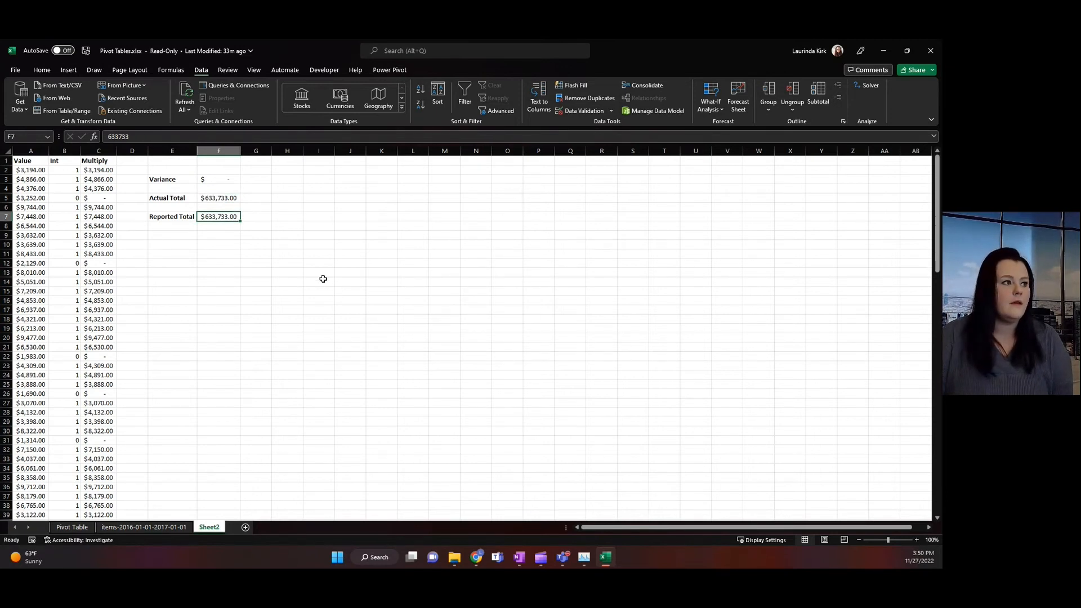
pyautogui.click(96, 199)
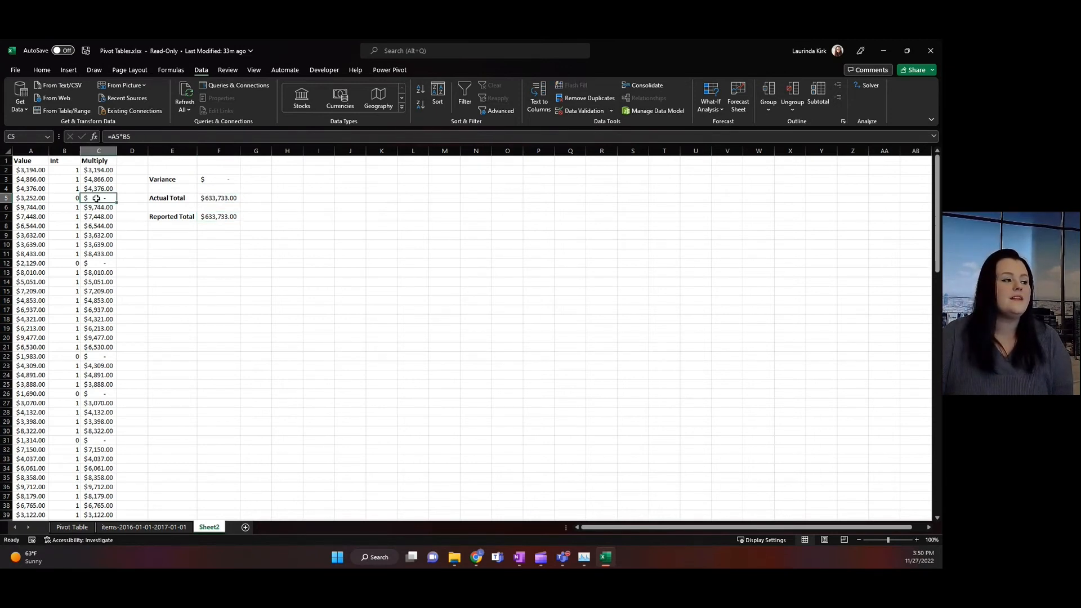
pyautogui.click(56, 199)
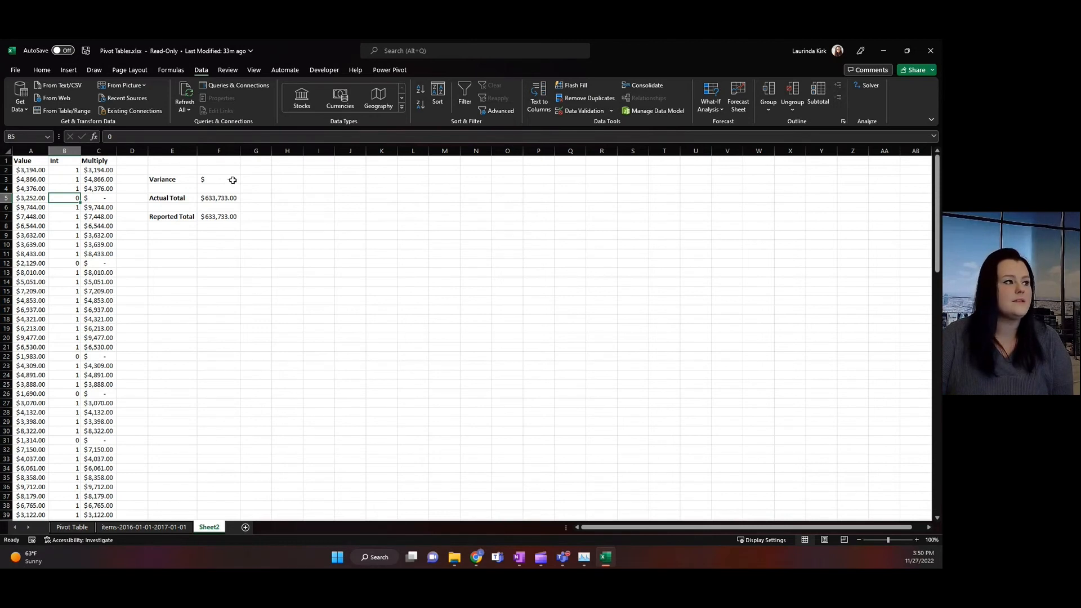
# - Select together the column A values with Int 0 in rows 5 to 53: A5, A12, A22, A26, A31, A41, A49:A50, A52:A53
pyautogui.click(34, 199)
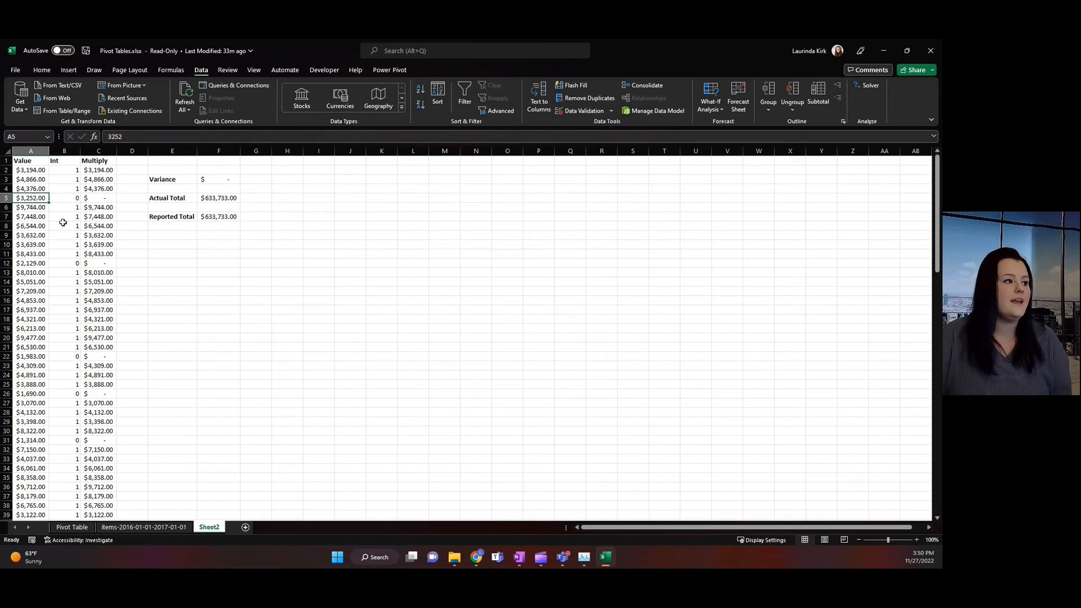
pyautogui.keyDown('ctrl'); pyautogui.click(34, 265); pyautogui.keyUp('ctrl')
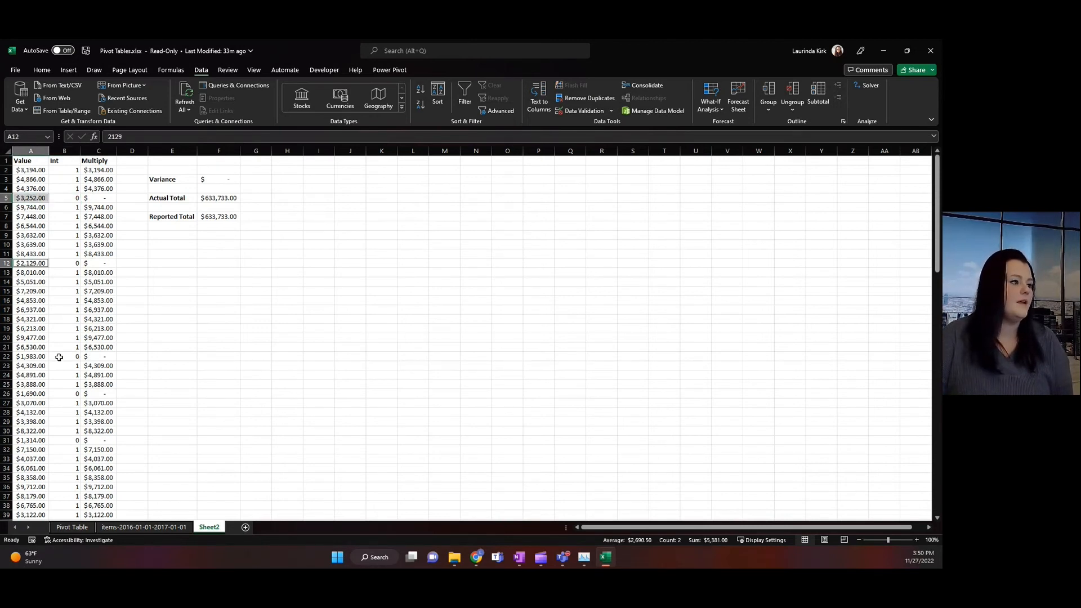
pyautogui.keyDown('ctrl'); pyautogui.click(34, 357); pyautogui.keyUp('ctrl')
pyautogui.keyDown('ctrl'); pyautogui.click(31, 393); pyautogui.keyUp('ctrl')
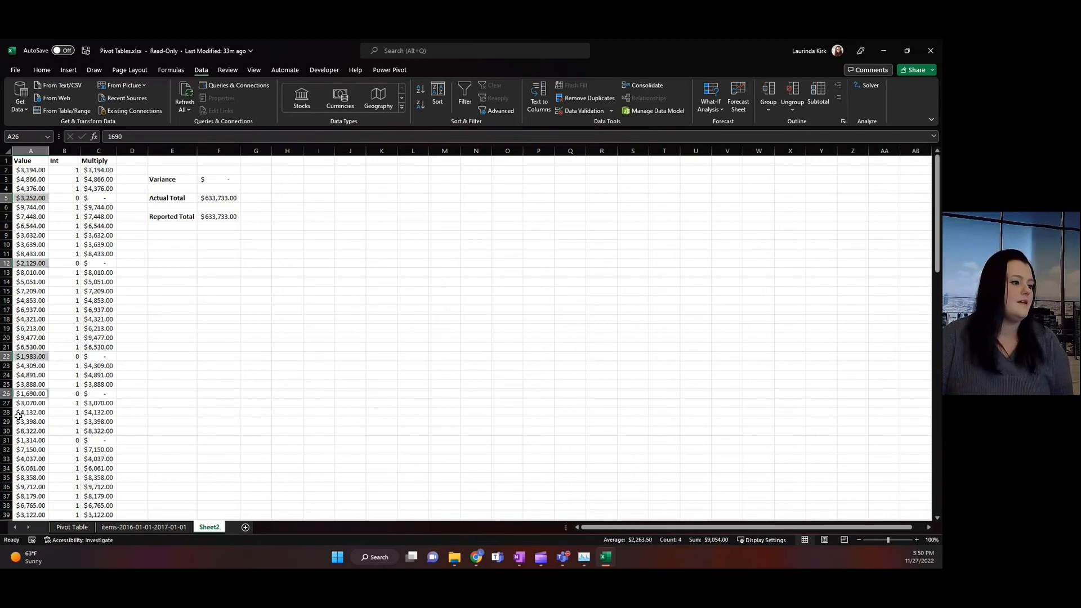
pyautogui.keyDown('ctrl'); pyautogui.click(35, 442); pyautogui.keyUp('ctrl')
pyautogui.scroll(-8, 58, 442)
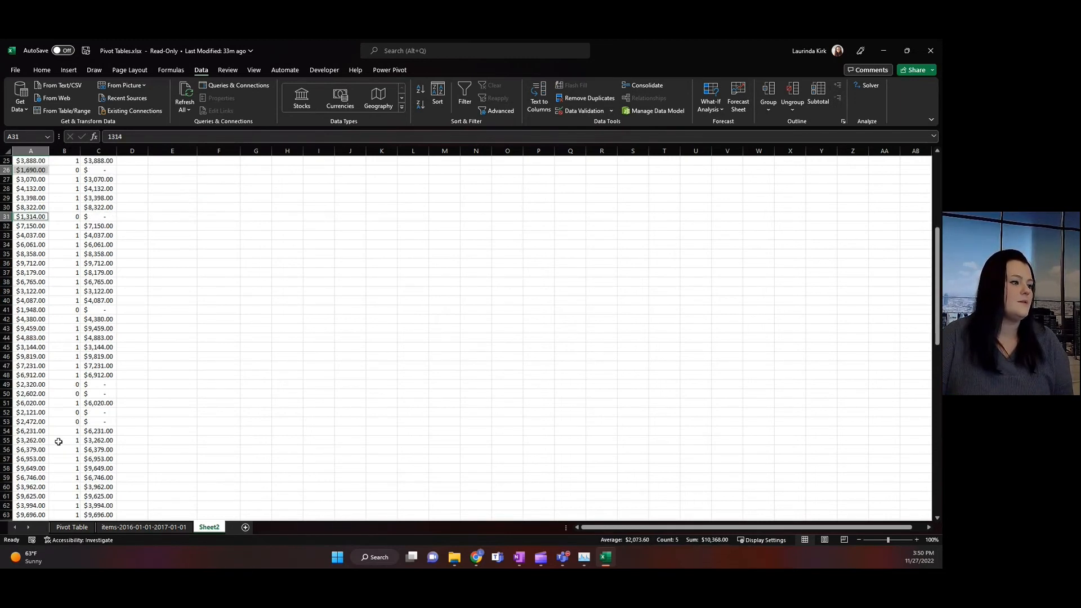
pyautogui.keyDown('ctrl'); pyautogui.click(31, 310); pyautogui.keyUp('ctrl')
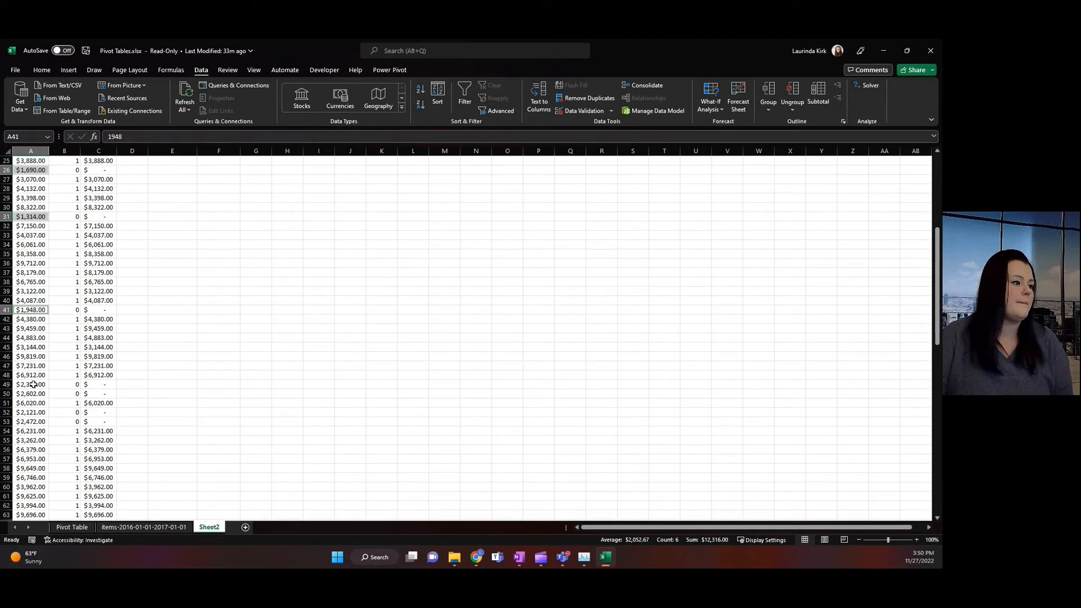
pyautogui.moveTo(33, 385); pyautogui.dragTo(38, 421)
pyautogui.scroll(-11, 105, 421)
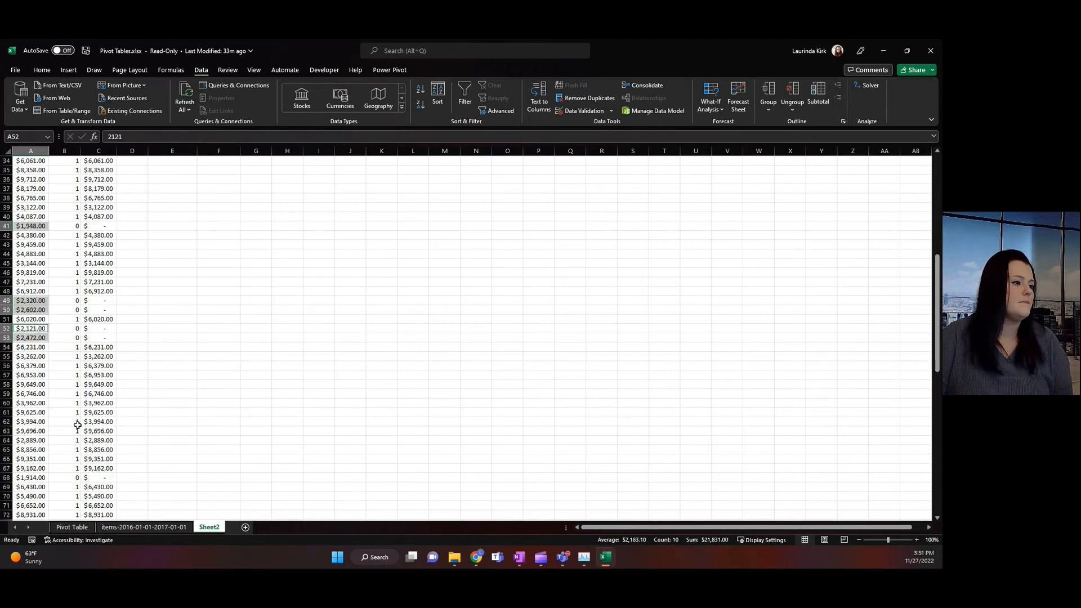
# - Extend the selection with the Int 0 values A68, A74, A79, A83, A93, A109, A112 and A118:A119, and read the sum
pyautogui.keyDown('ctrl'); pyautogui.click(21, 254); pyautogui.keyUp('ctrl')
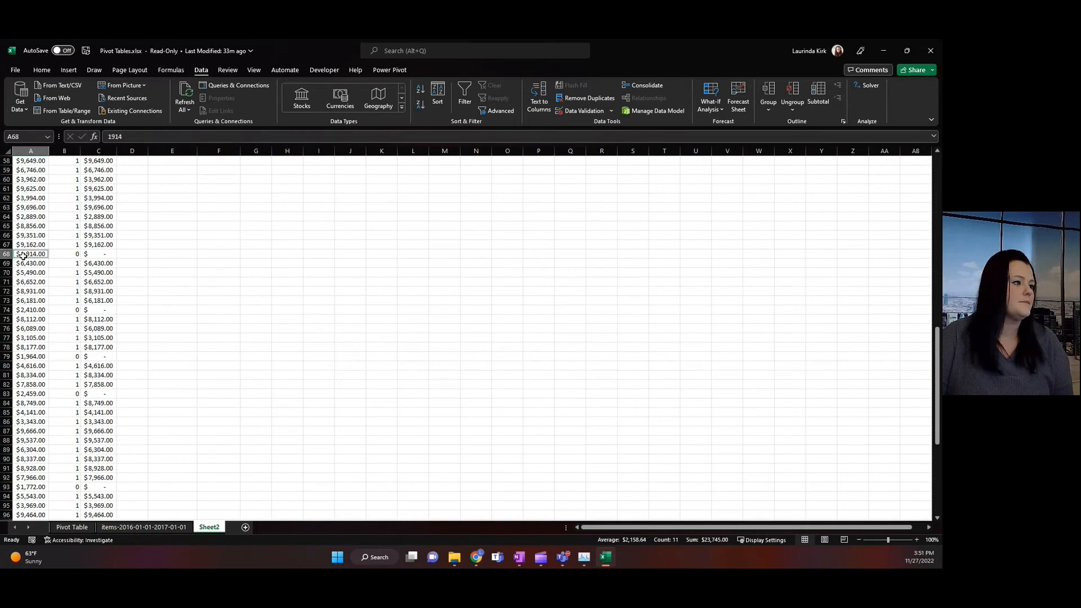
pyautogui.keyDown('ctrl'); pyautogui.click(37, 312); pyautogui.keyUp('ctrl')
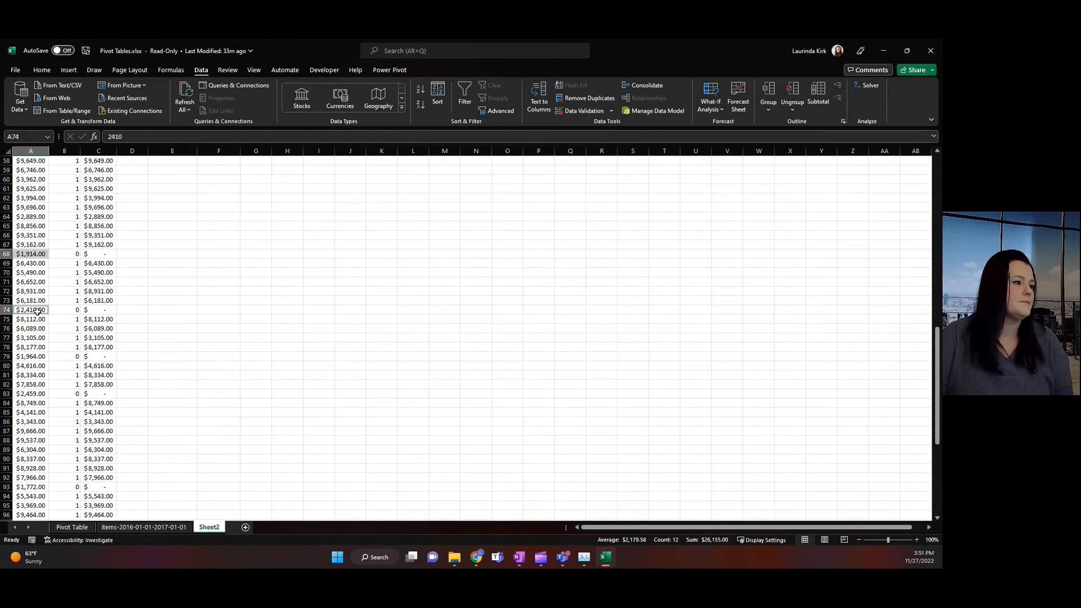
pyautogui.keyDown('ctrl'); pyautogui.click(36, 358); pyautogui.keyUp('ctrl')
pyautogui.keyDown('ctrl'); pyautogui.click(37, 394); pyautogui.keyUp('ctrl')
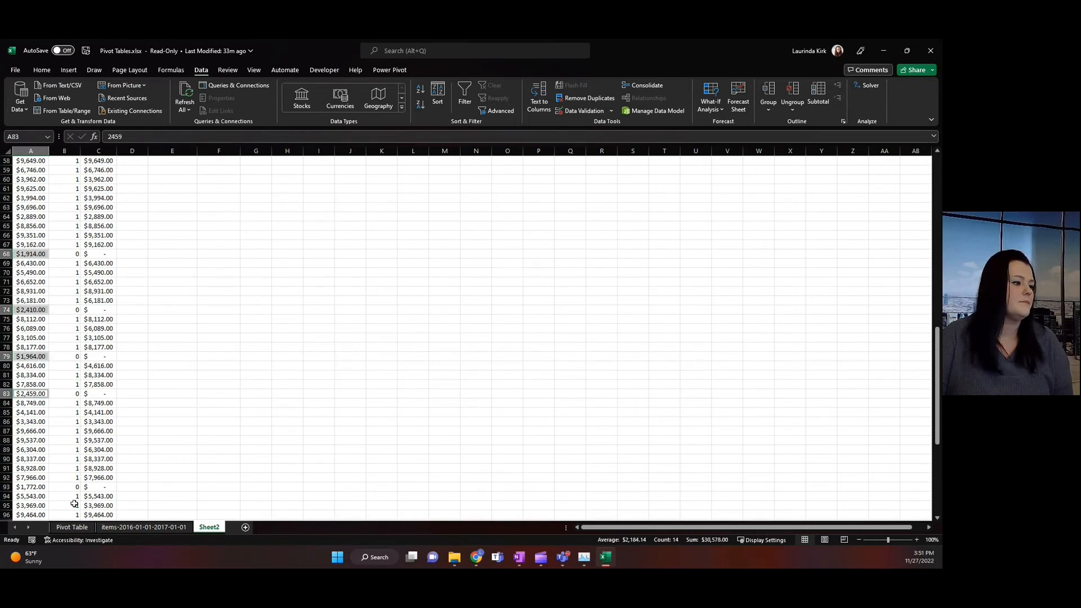
pyautogui.keyDown('ctrl'); pyautogui.click(30, 488); pyautogui.keyUp('ctrl')
pyautogui.scroll(-9, 56, 411)
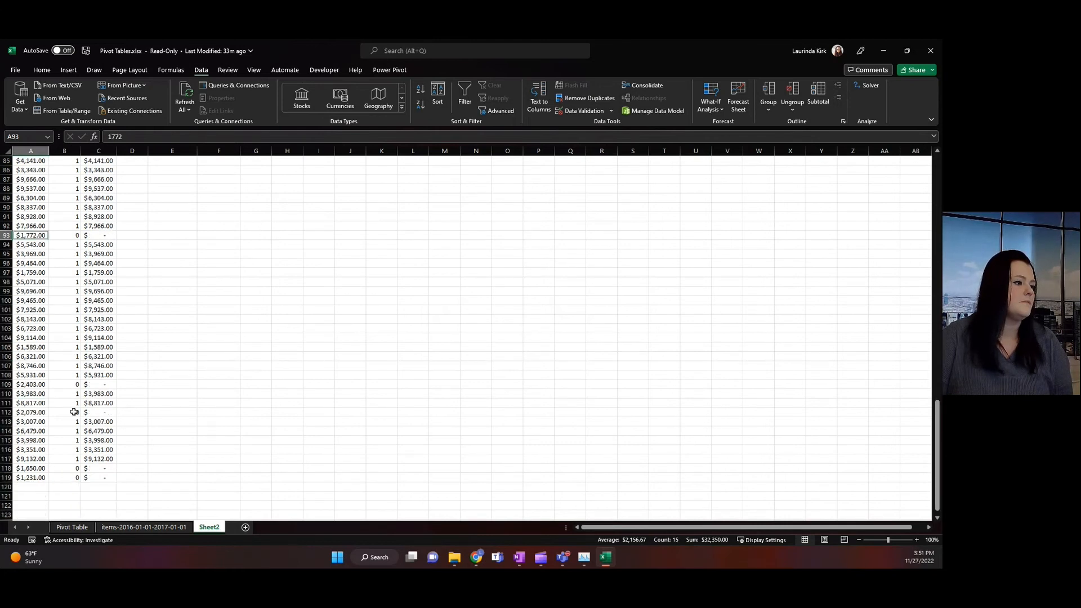
pyautogui.keyDown('ctrl'); pyautogui.click(30, 384); pyautogui.keyUp('ctrl')
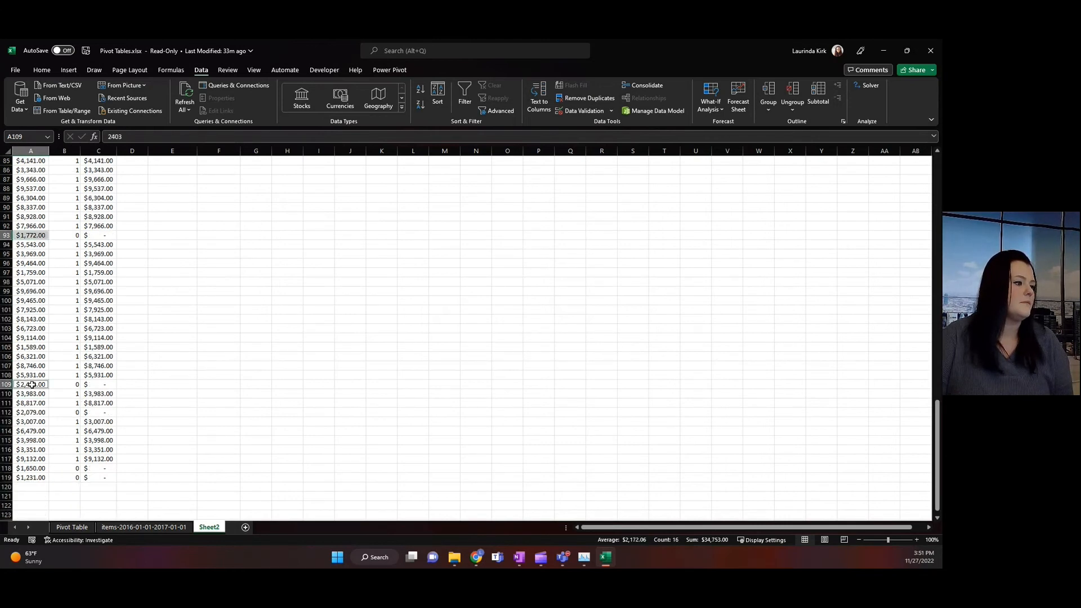
pyautogui.keyDown('ctrl'); pyautogui.click(31, 413); pyautogui.keyUp('ctrl')
pyautogui.keyDown('ctrl'); pyautogui.moveTo(34, 468); pyautogui.dragTo(39, 478); pyautogui.keyUp('ctrl')
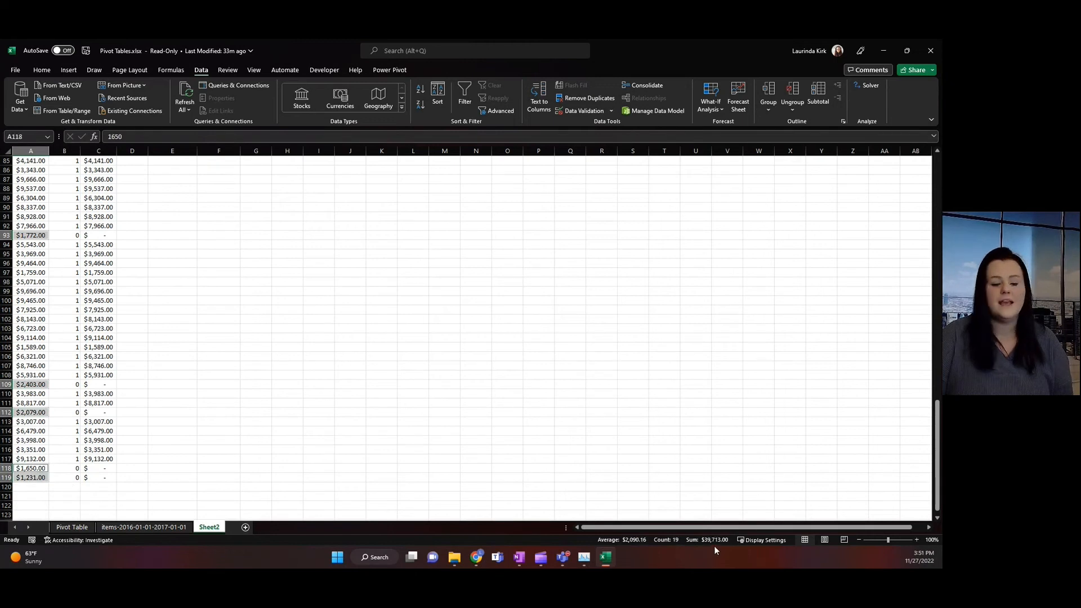
# - Put the excluded values' sum, 39713, in cell I3 and fit column I's width to it
pyautogui.scroll(17, 495, 301)
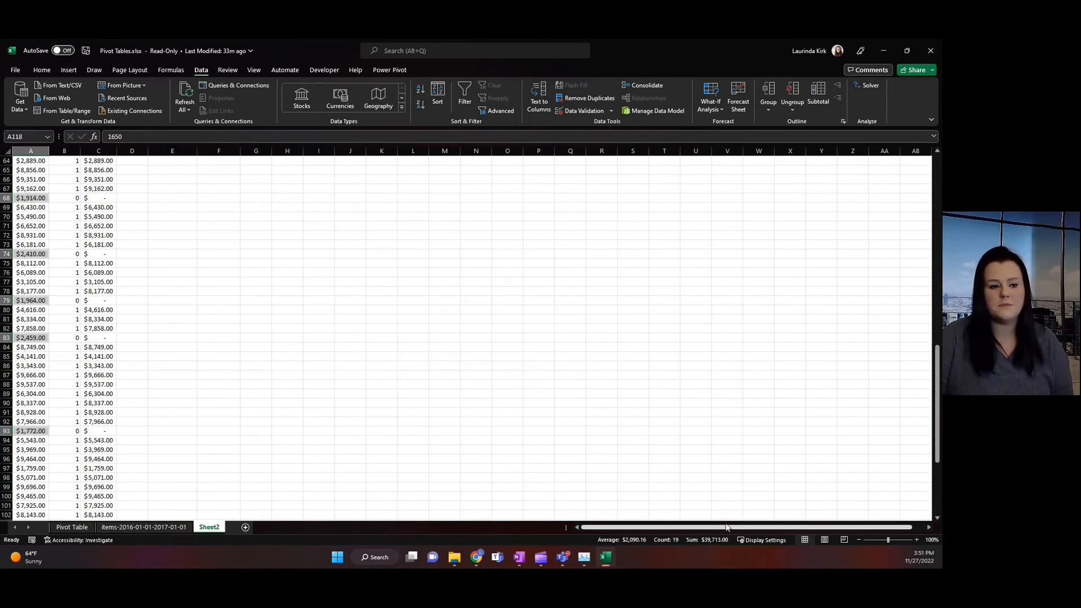
pyautogui.scroll(9, 705, 540)
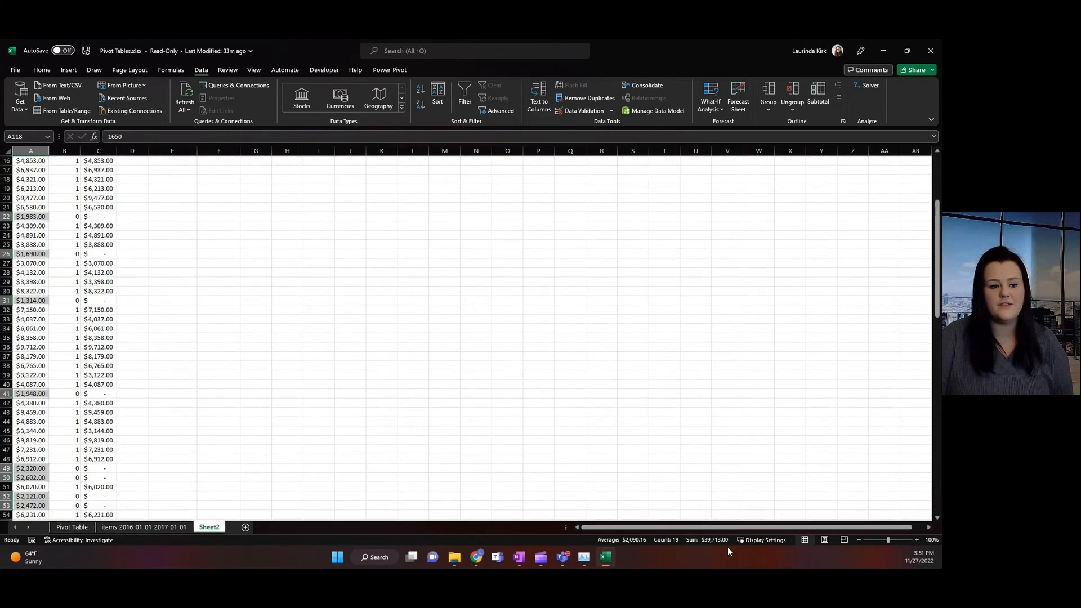
pyautogui.scroll(2, 725, 540)
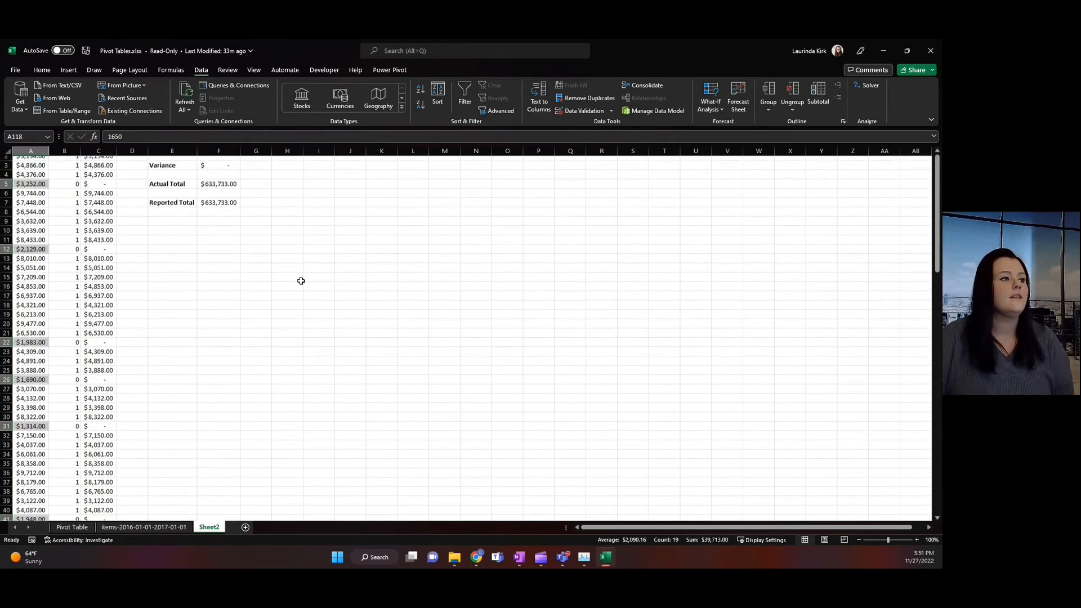
pyautogui.click(327, 179)
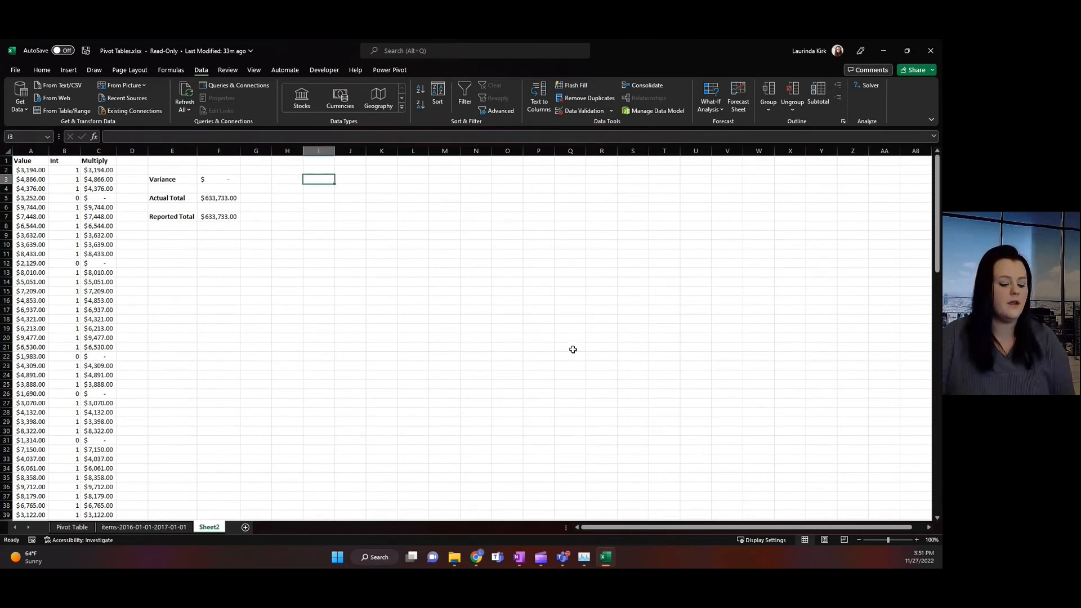
pyautogui.write('39713')
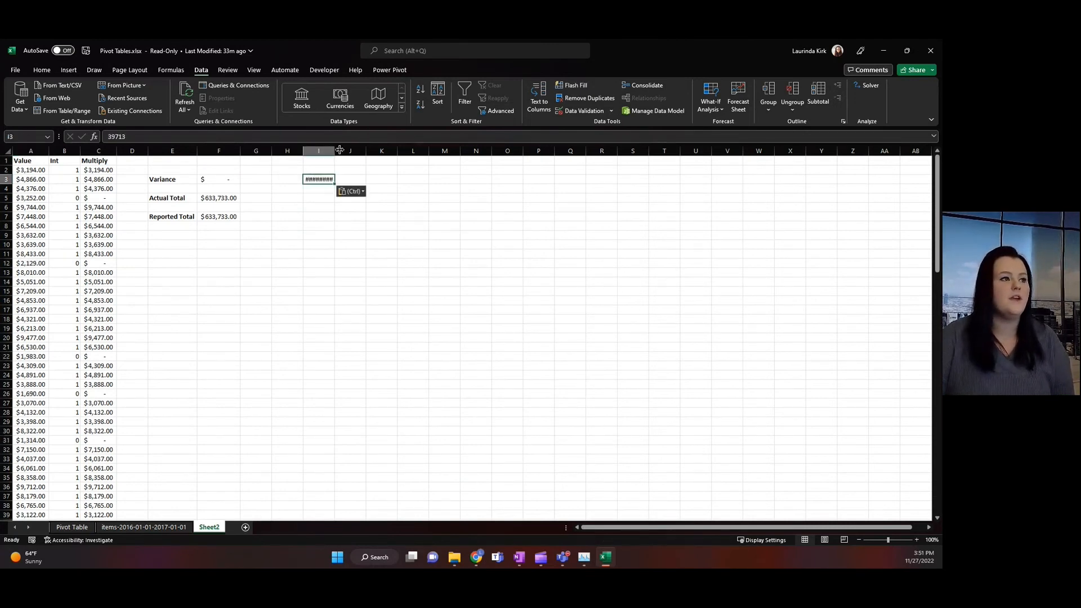
pyautogui.doubleClick(333, 150)
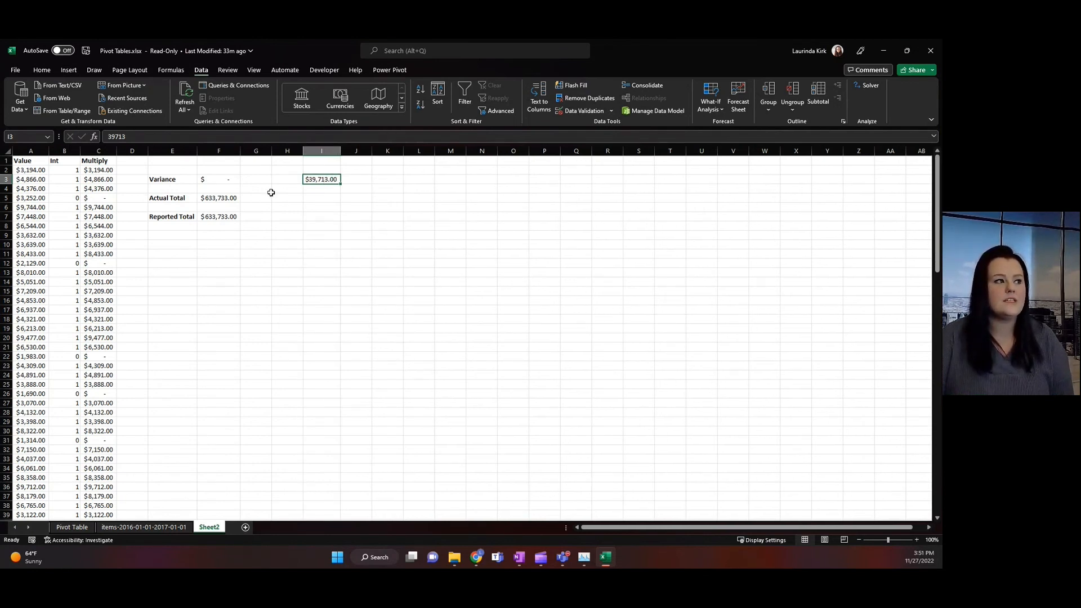
# - Fill the whole Int column with 1 from B2:B3, compare Variance F3 with the sum in I3, and undo the fill
pyautogui.click(220, 180)
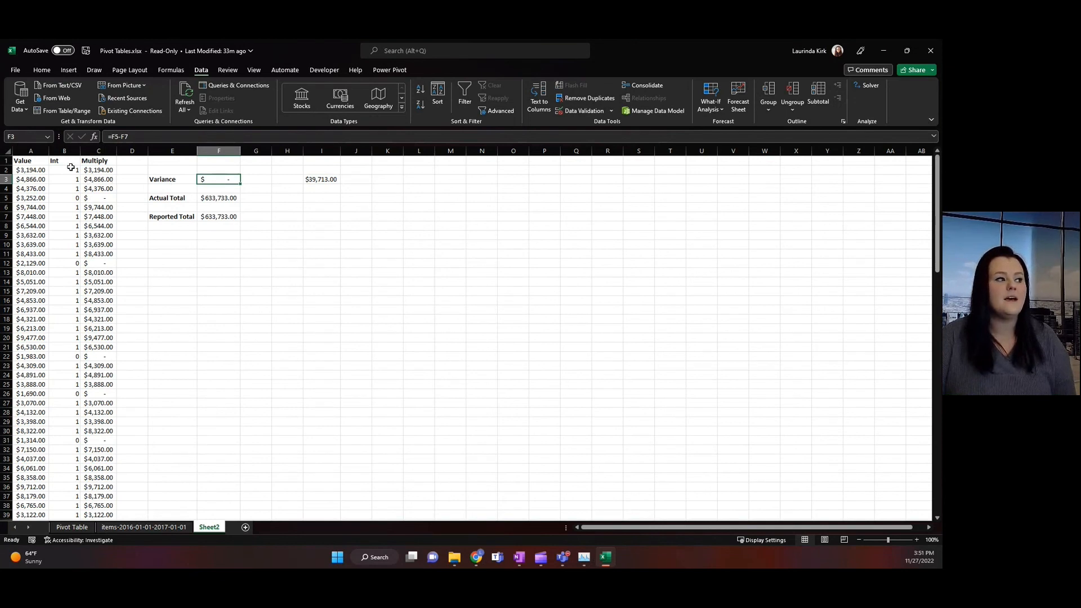
pyautogui.moveTo(70, 172); pyautogui.dragTo(71, 181)
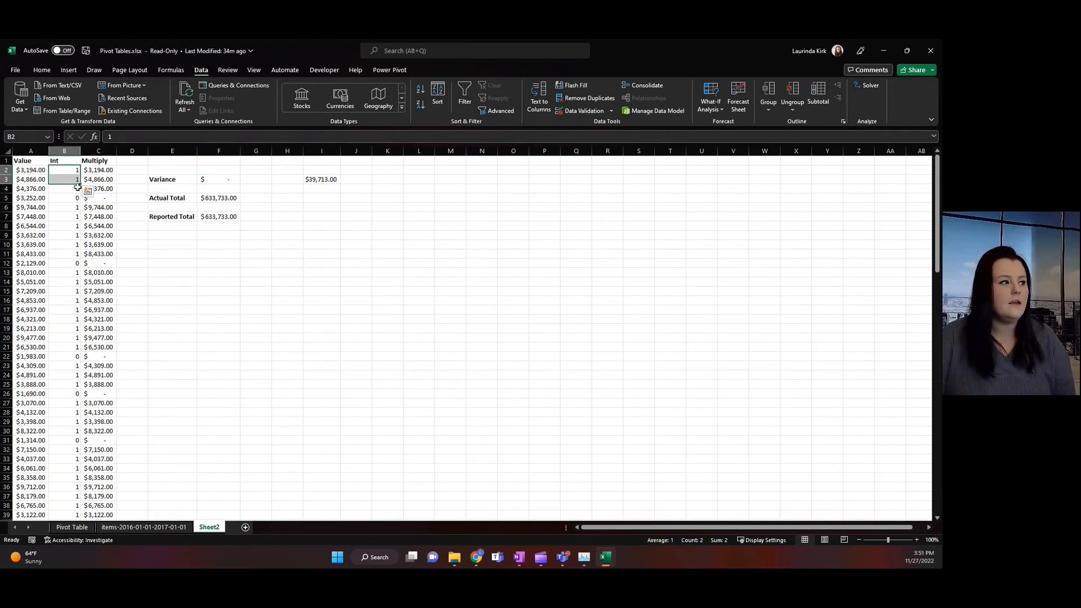
pyautogui.doubleClick(82, 184)
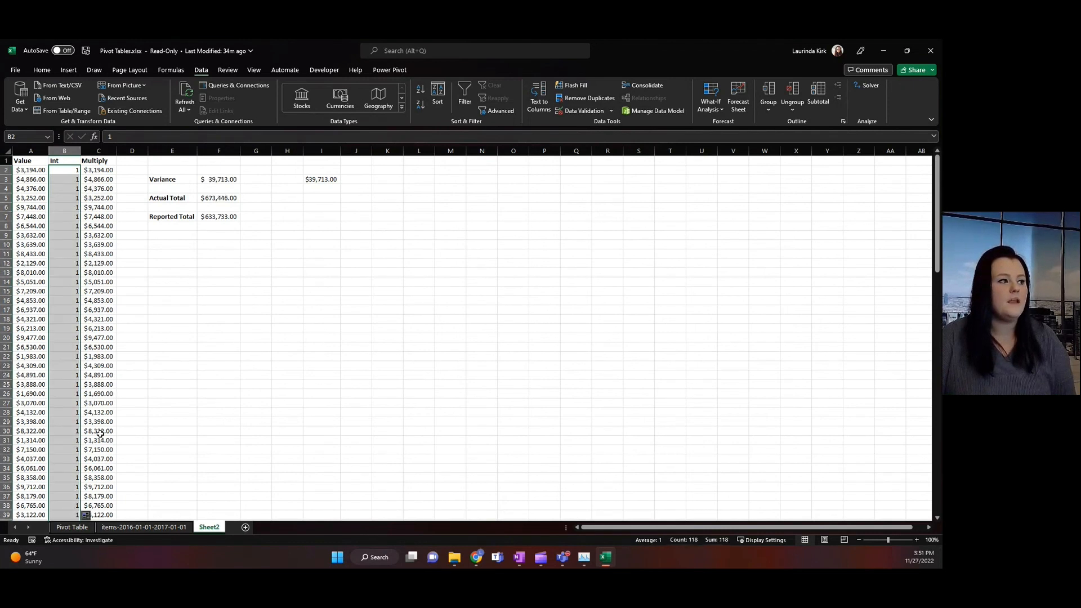
pyautogui.click(206, 178)
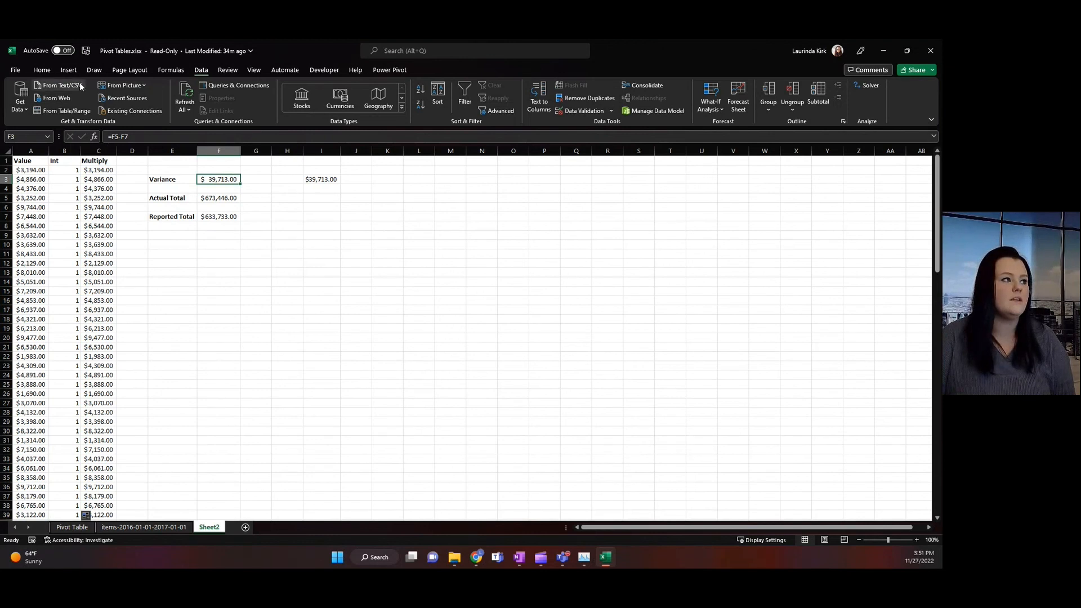
pyautogui.click(40, 70)
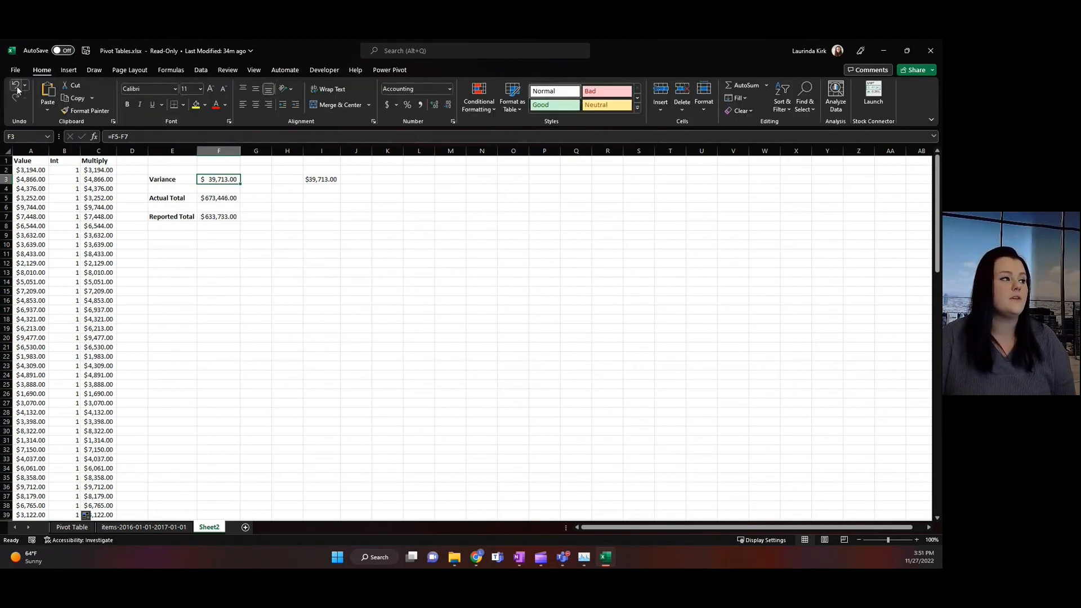
pyautogui.click(16, 89)
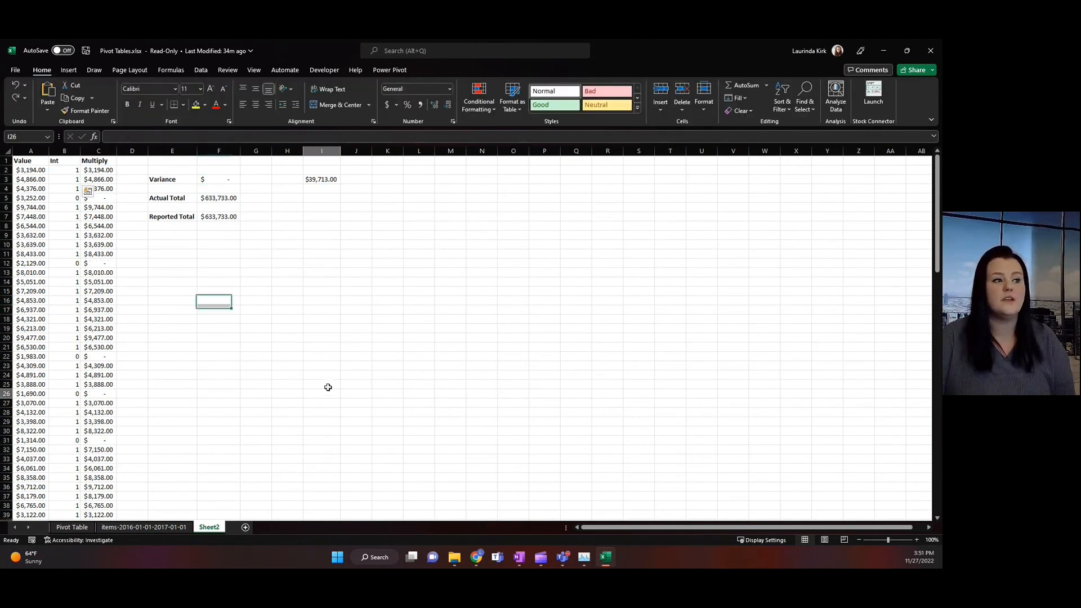
# - Review the excluded value A5 and the included value A13 against their Int multipliers and the Variance cell
pyautogui.moveTo(325, 393); pyautogui.dragTo(324, 388)
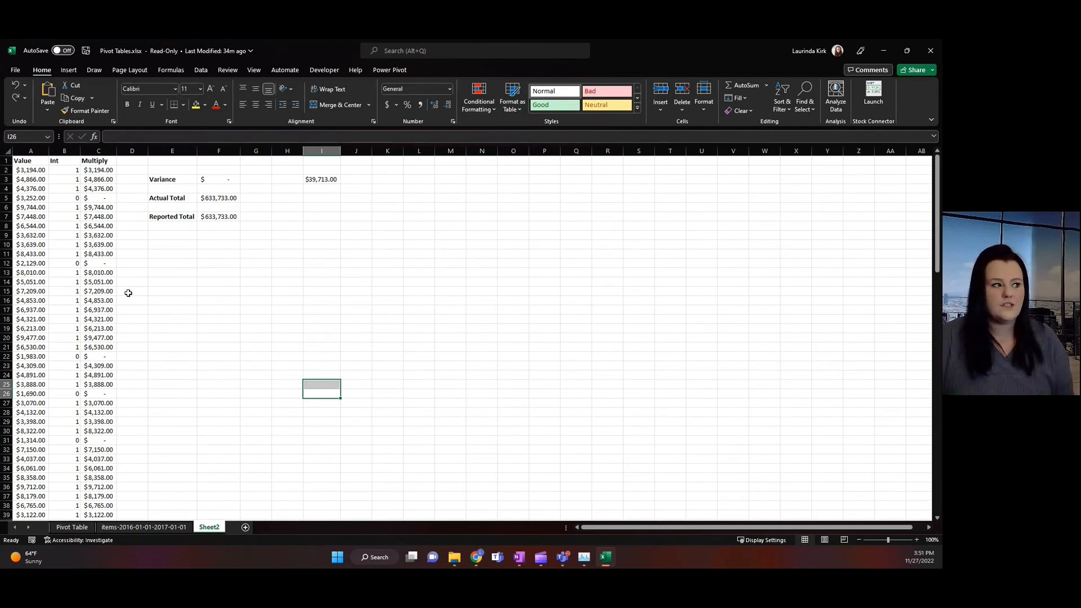
pyautogui.click(38, 272)
pyautogui.click(26, 198)
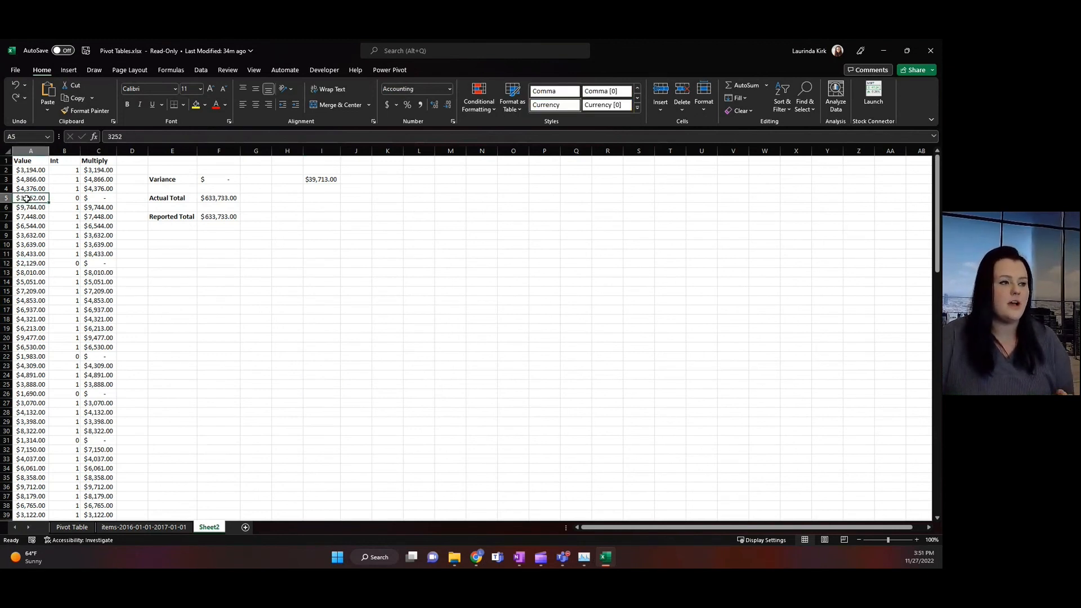
pyautogui.click(38, 272)
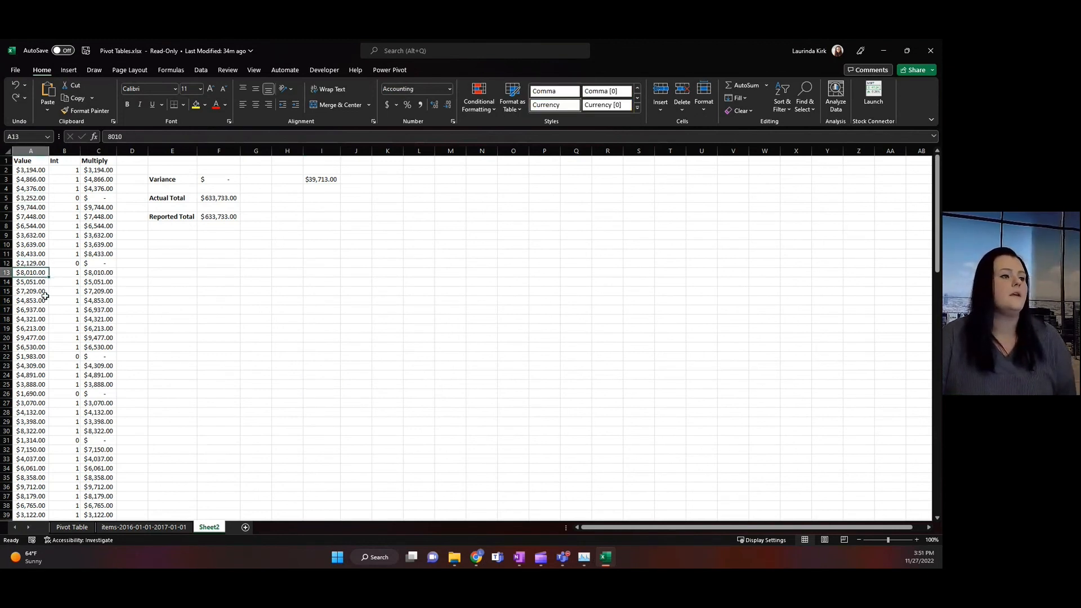
pyautogui.click(411, 277)
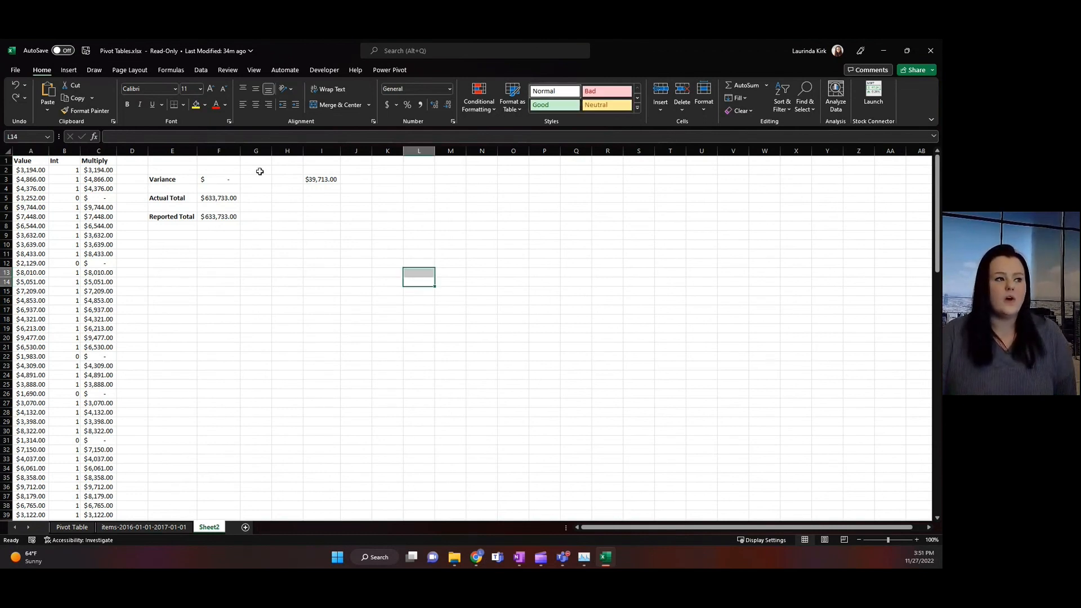
pyautogui.moveTo(257, 179); pyautogui.dragTo(391, 414)
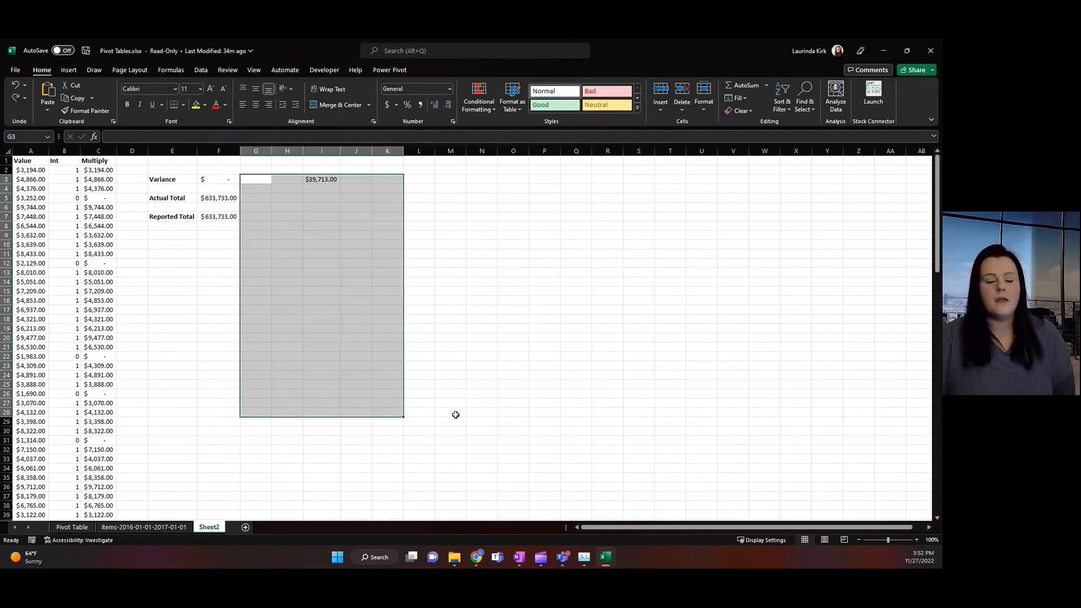
pyautogui.click(210, 184)
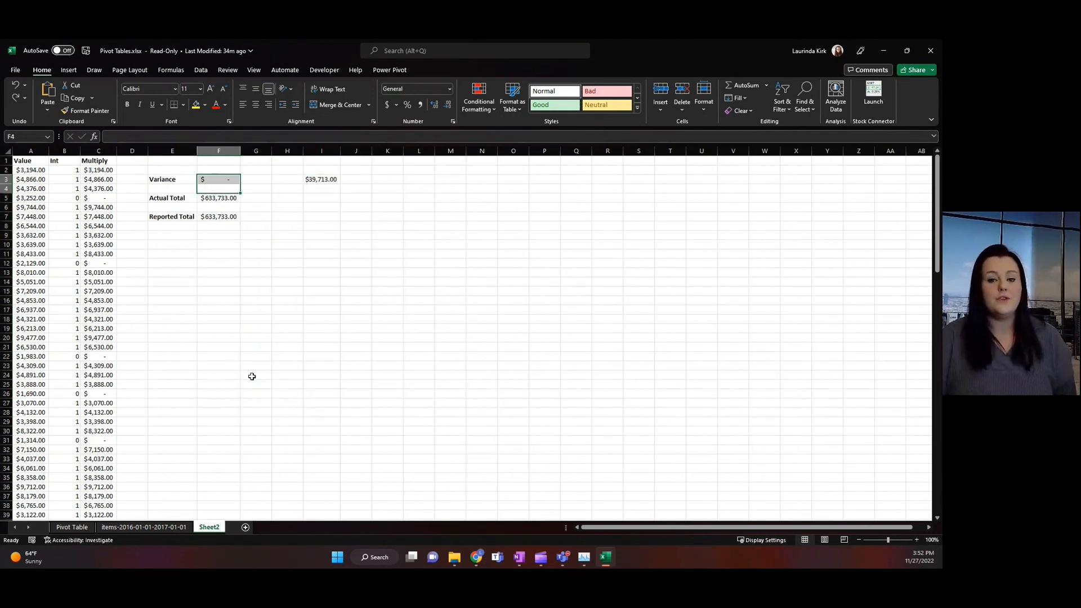